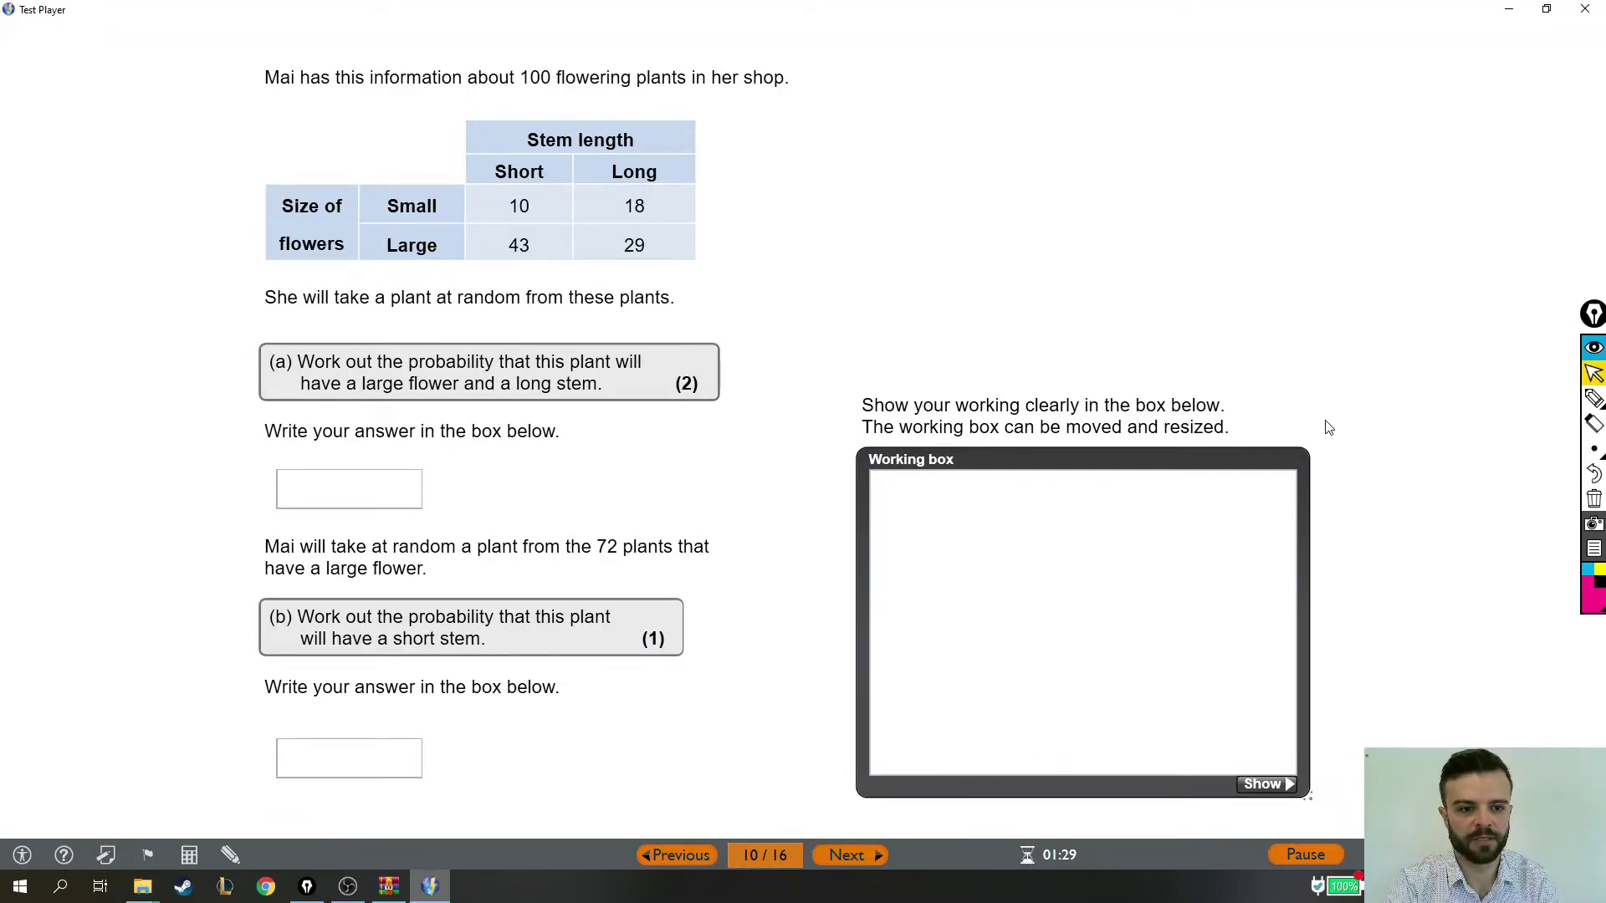
- Switch to the freehand pen and test it by circling 18 in the table, then clear it
{"action": "mouse_move", "coordinate": [1593, 399]}
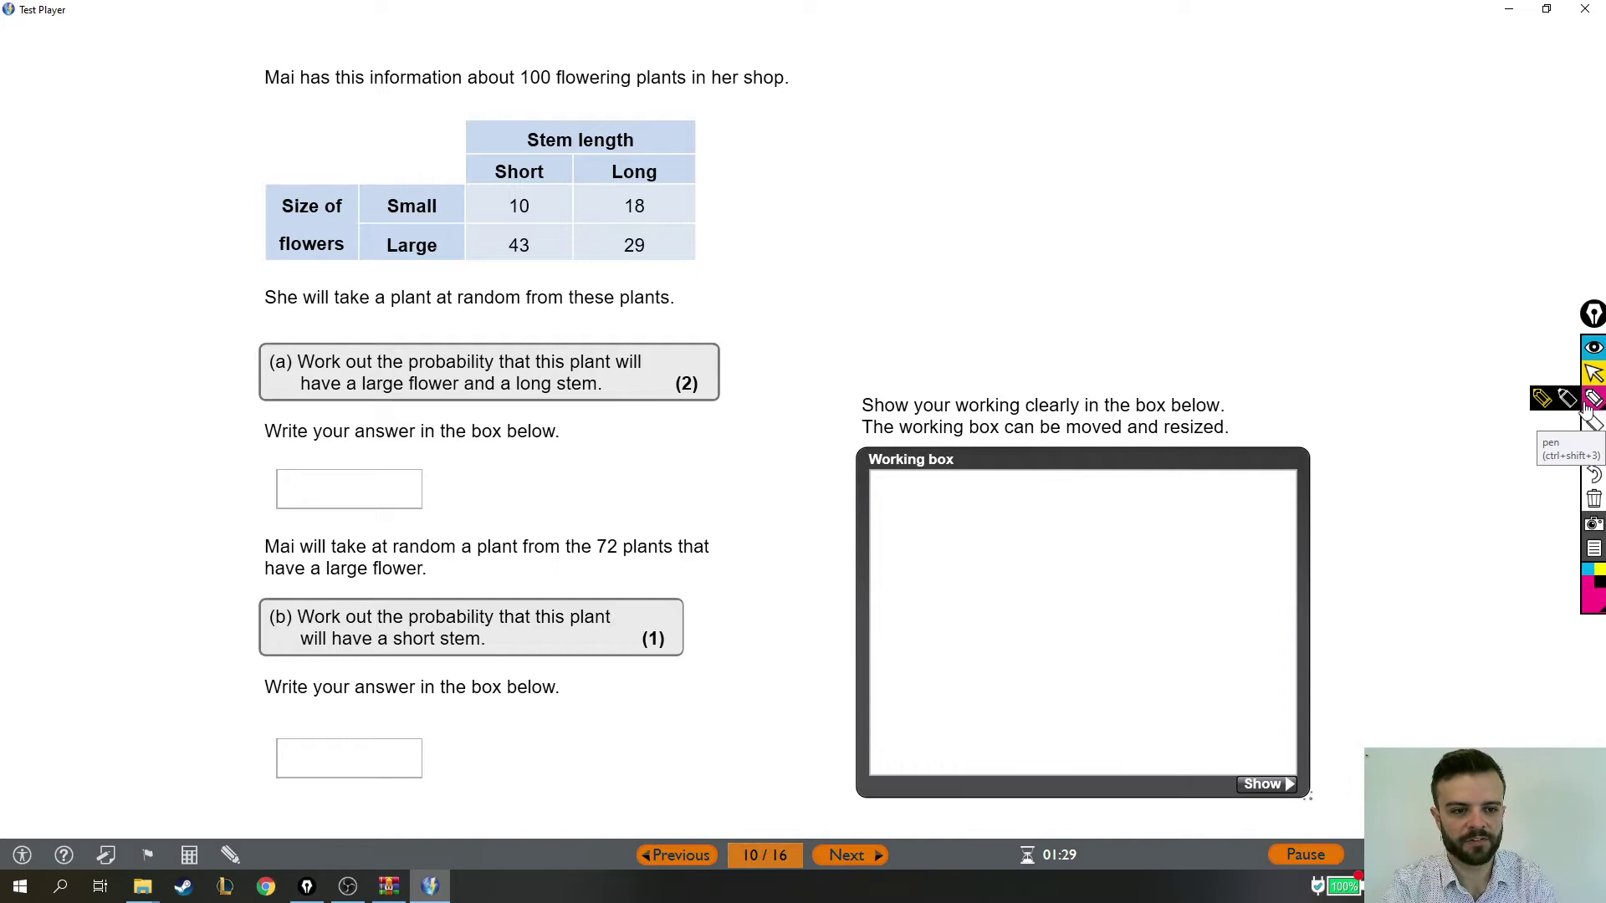
{"action": "left_click", "coordinate": [1540, 400]}
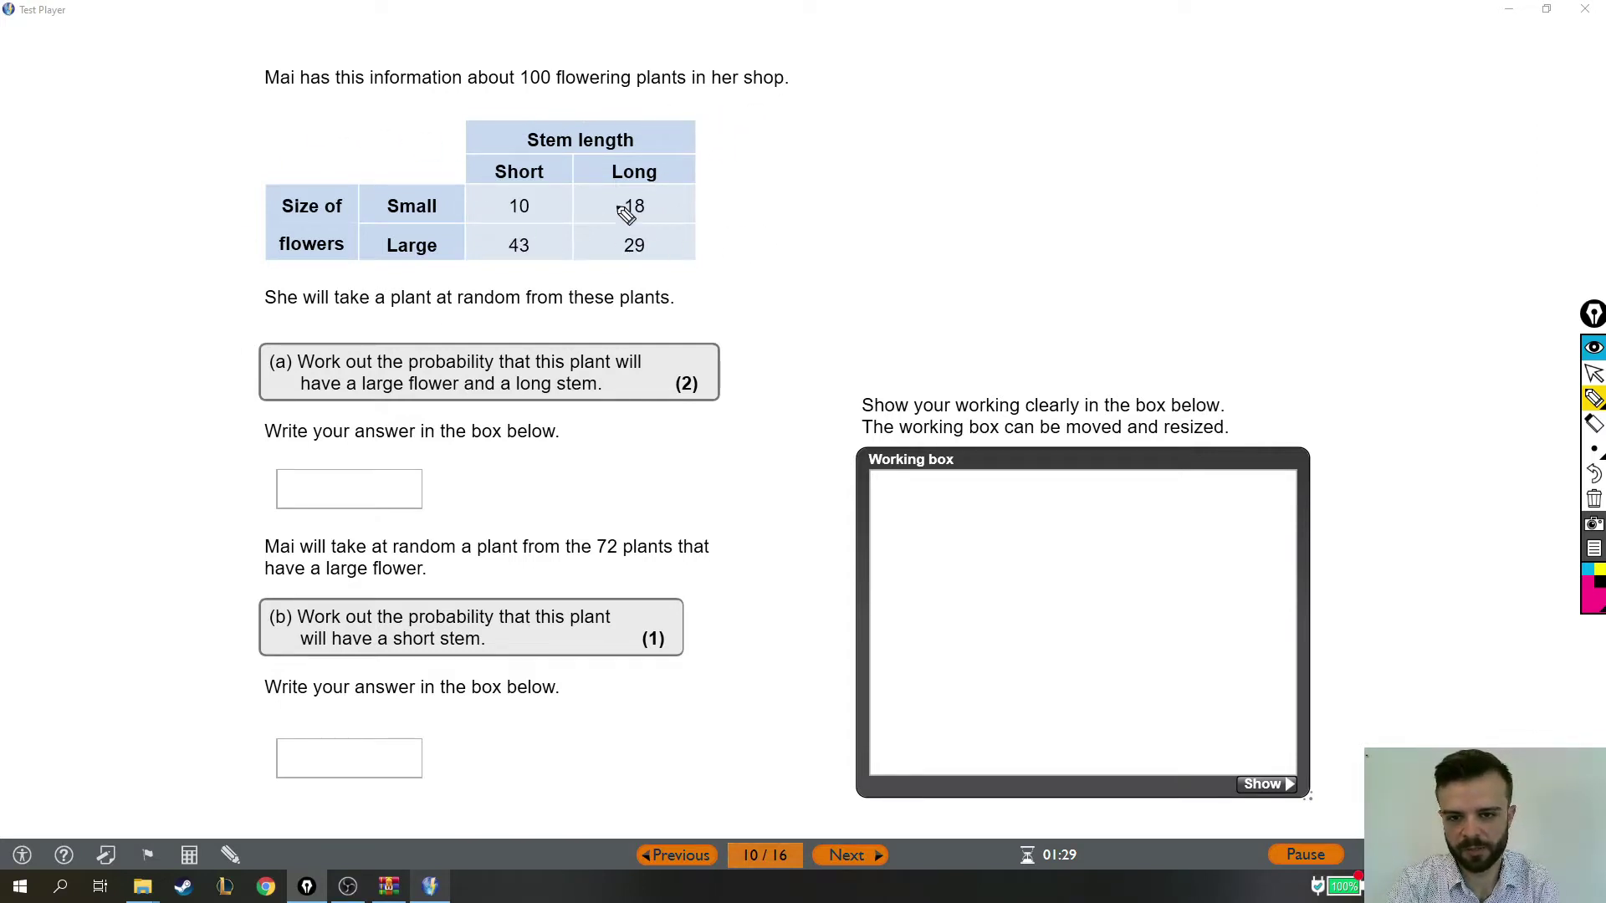
{"action": "left_click_drag", "start_coordinate": [645, 192], "coordinate": [644, 191]}
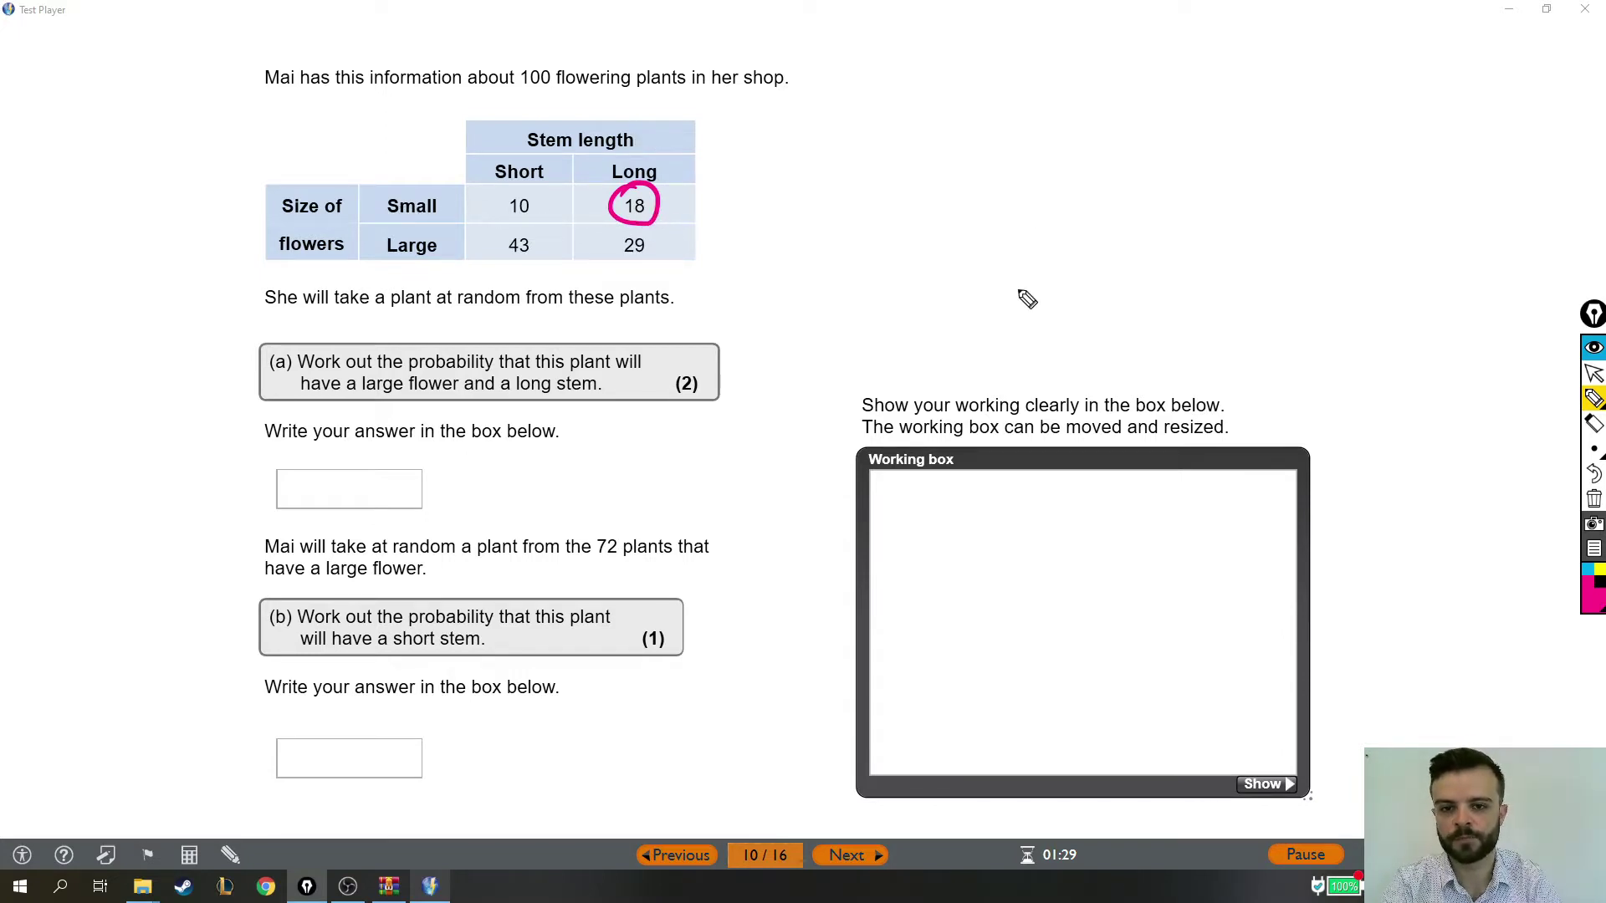
{"action": "left_click", "coordinate": [635, 198]}
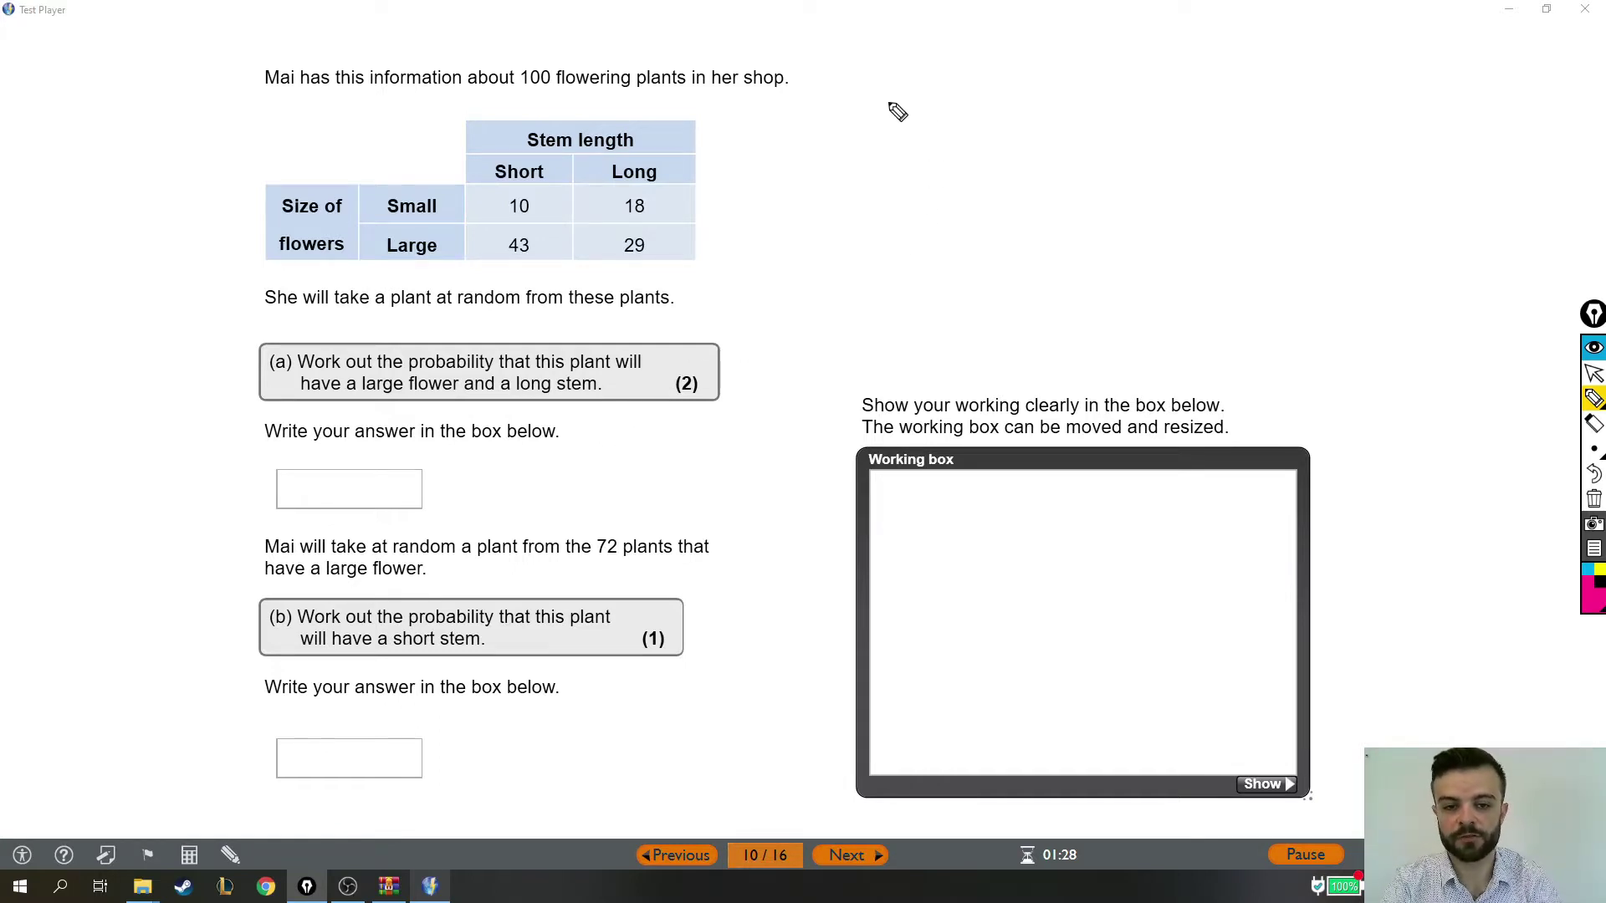
- Handwrite 'probability = desired outcome / possible outcomes' at the top right
{"action": "mouse_move", "coordinate": [891, 96]}
{"action": "left_mouse_down"}
{"action": "mouse_move", "coordinate": [875, 125]}
{"action": "mouse_move", "coordinate": [914, 97]}
{"action": "mouse_move", "coordinate": [1097, 115]}
{"action": "left_mouse_up"}
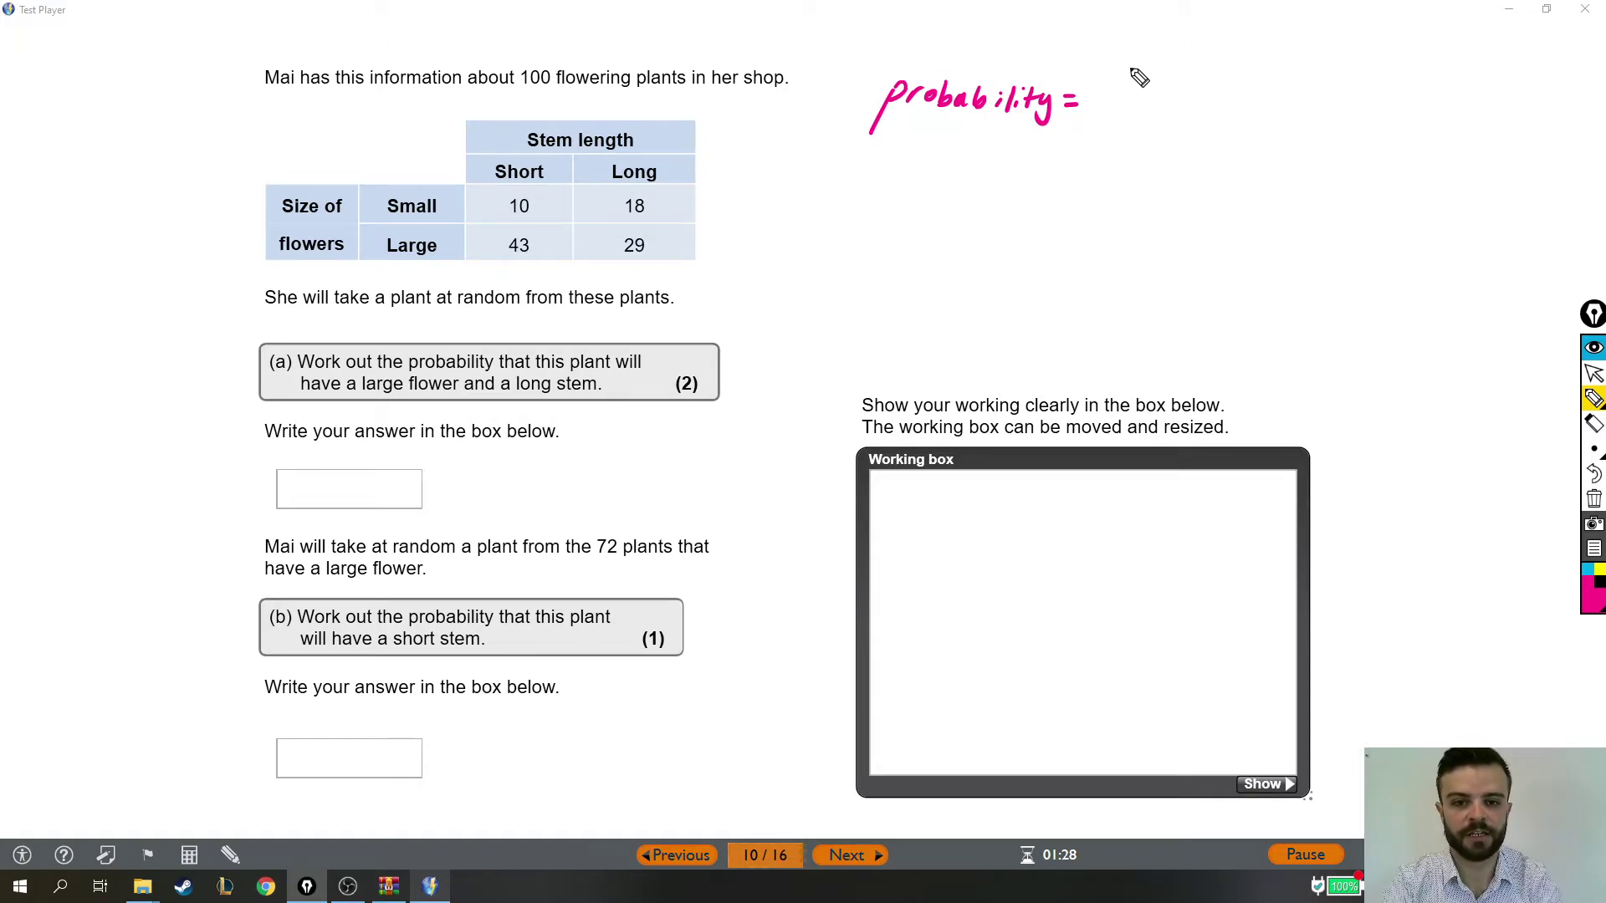
{"action": "mouse_move", "coordinate": [1139, 80]}
{"action": "left_mouse_down"}
{"action": "mouse_move", "coordinate": [1237, 73]}
{"action": "mouse_move", "coordinate": [1269, 93]}
{"action": "mouse_move", "coordinate": [1265, 76]}
{"action": "mouse_move", "coordinate": [1355, 73]}
{"action": "mouse_move", "coordinate": [1396, 80]}
{"action": "mouse_move", "coordinate": [1144, 107]}
{"action": "mouse_move", "coordinate": [1402, 109]}
{"action": "left_mouse_up"}
{"action": "mouse_move", "coordinate": [1154, 132]}
{"action": "left_mouse_down"}
{"action": "mouse_move", "coordinate": [1265, 146]}
{"action": "mouse_move", "coordinate": [1261, 165]}
{"action": "mouse_move", "coordinate": [1330, 158]}
{"action": "mouse_move", "coordinate": [1320, 177]}
{"action": "mouse_move", "coordinate": [1390, 172]}
{"action": "left_mouse_up"}
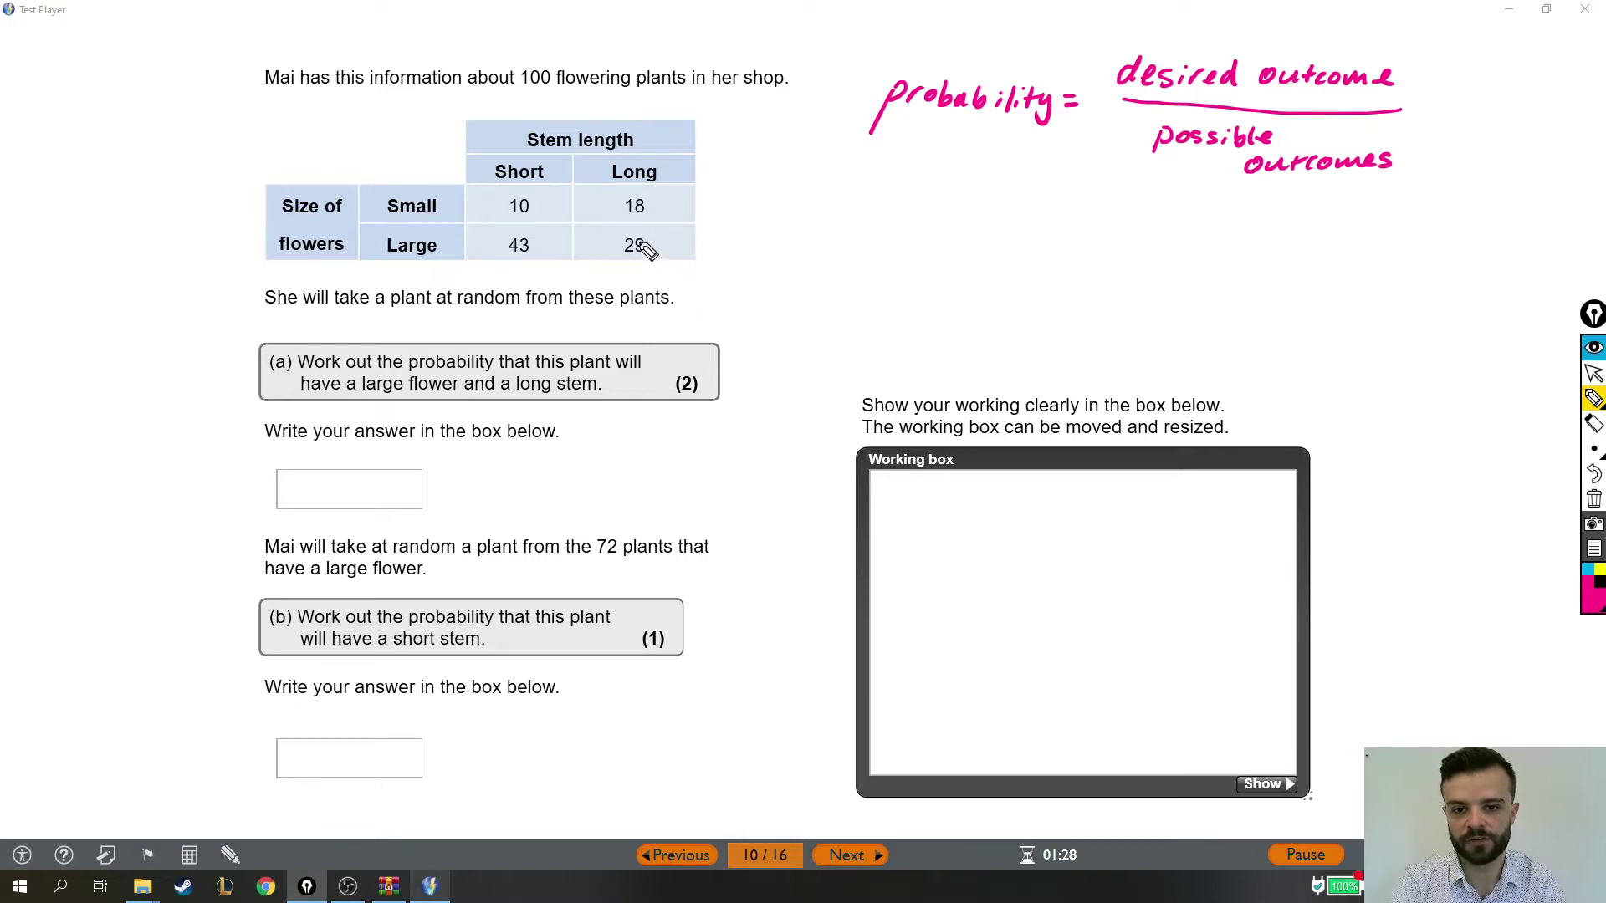
- Write '= 29/100' below the formula, briefly circling 29 in the table
{"action": "mouse_move", "coordinate": [636, 234]}
{"action": "left_mouse_down"}
{"action": "mouse_move", "coordinate": [665, 245]}
{"action": "mouse_move", "coordinate": [640, 232]}
{"action": "left_mouse_up"}
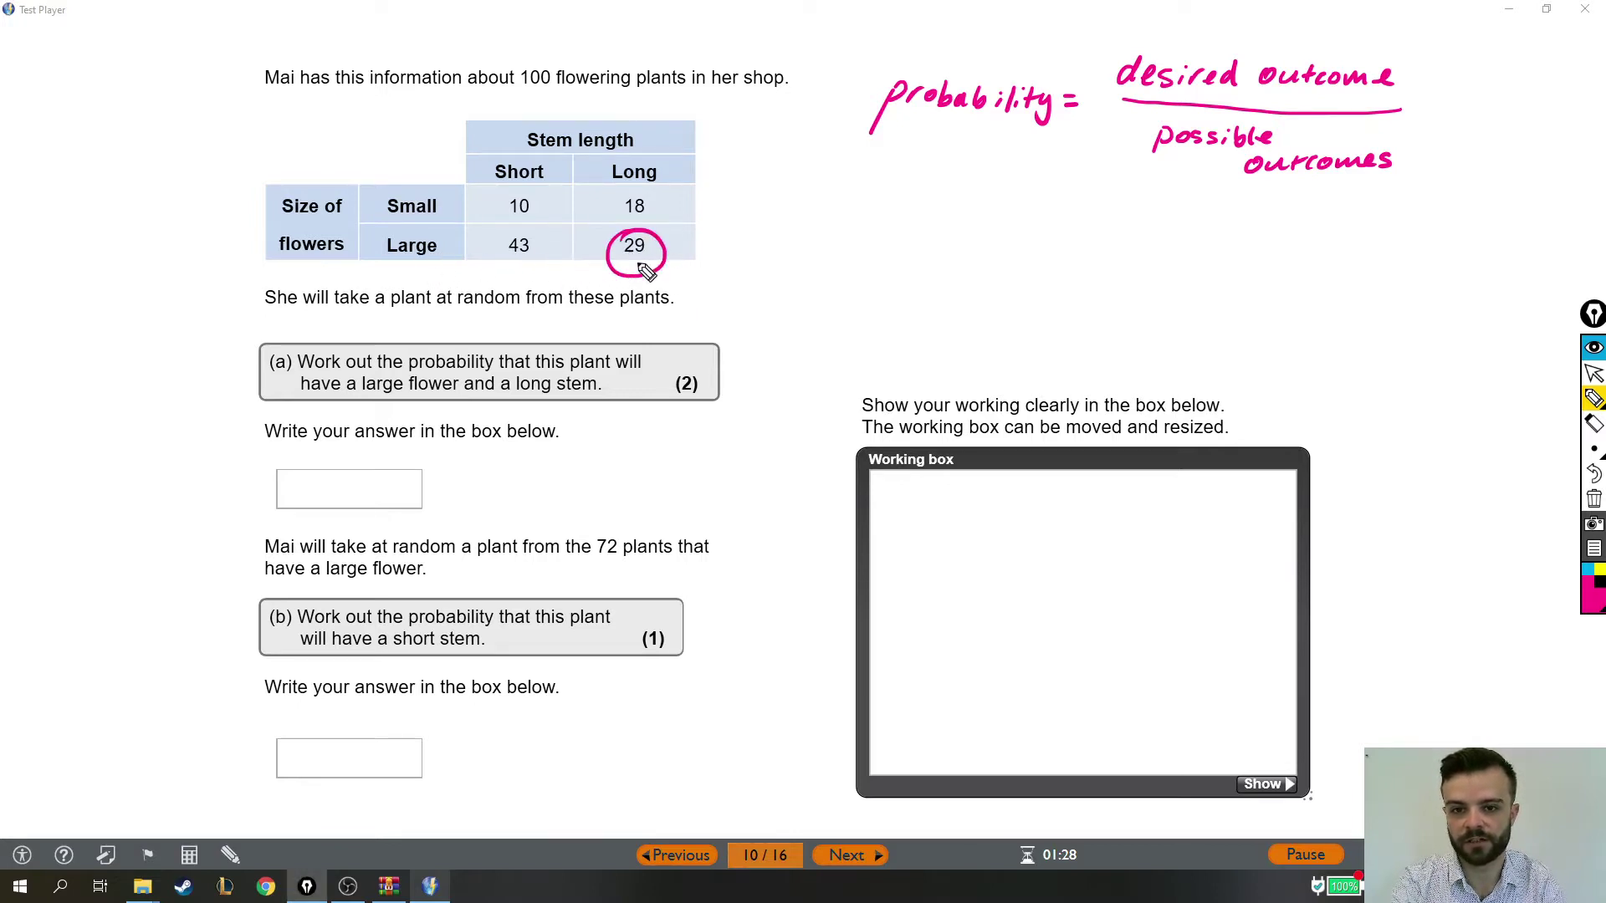
{"action": "left_click_drag", "start_coordinate": [1069, 238], "coordinate": [1088, 238]}
{"action": "left_click_drag", "start_coordinate": [1070, 248], "coordinate": [1214, 264]}
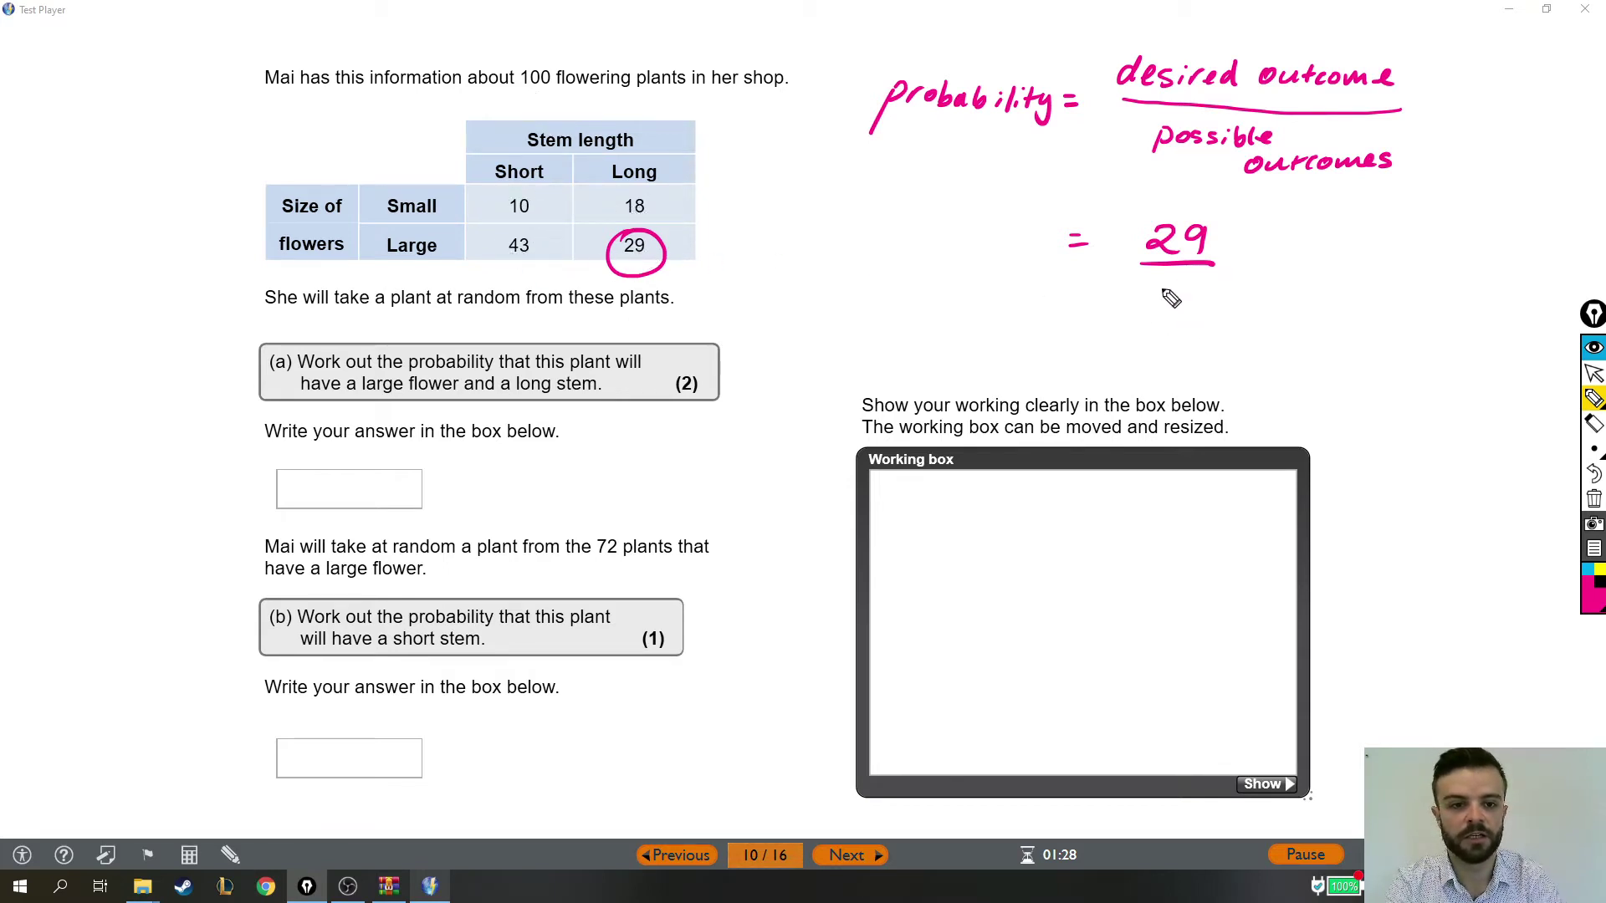
{"action": "left_click_drag", "start_coordinate": [1146, 283], "coordinate": [1147, 297]}
{"action": "left_click_drag", "start_coordinate": [1171, 280], "coordinate": [1192, 280]}
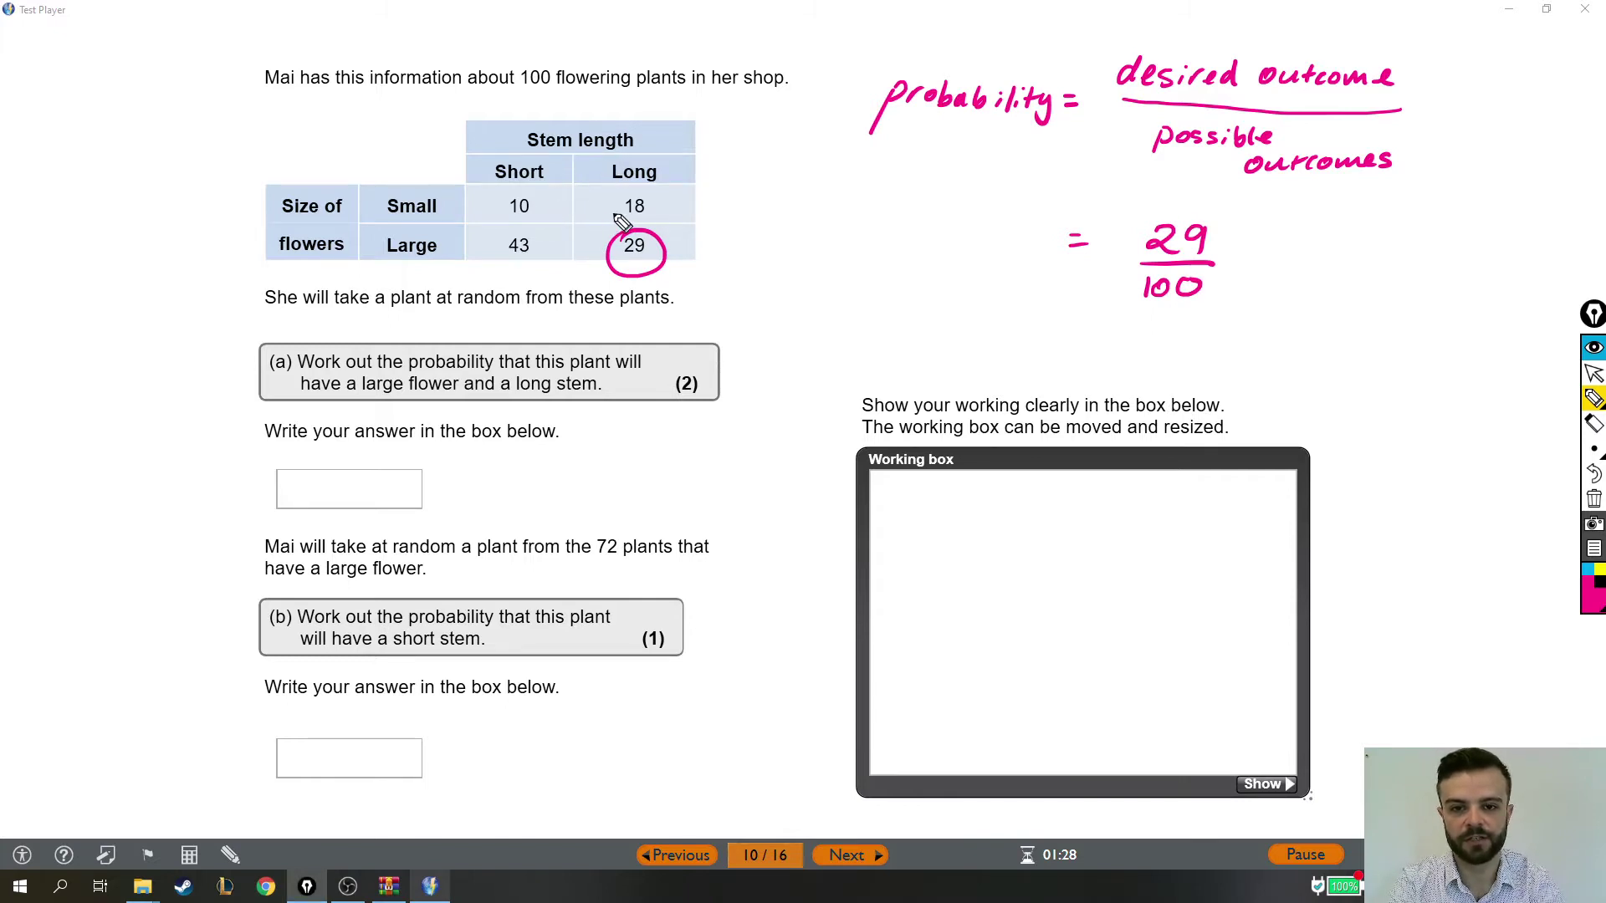
{"action": "left_click", "coordinate": [591, 236]}
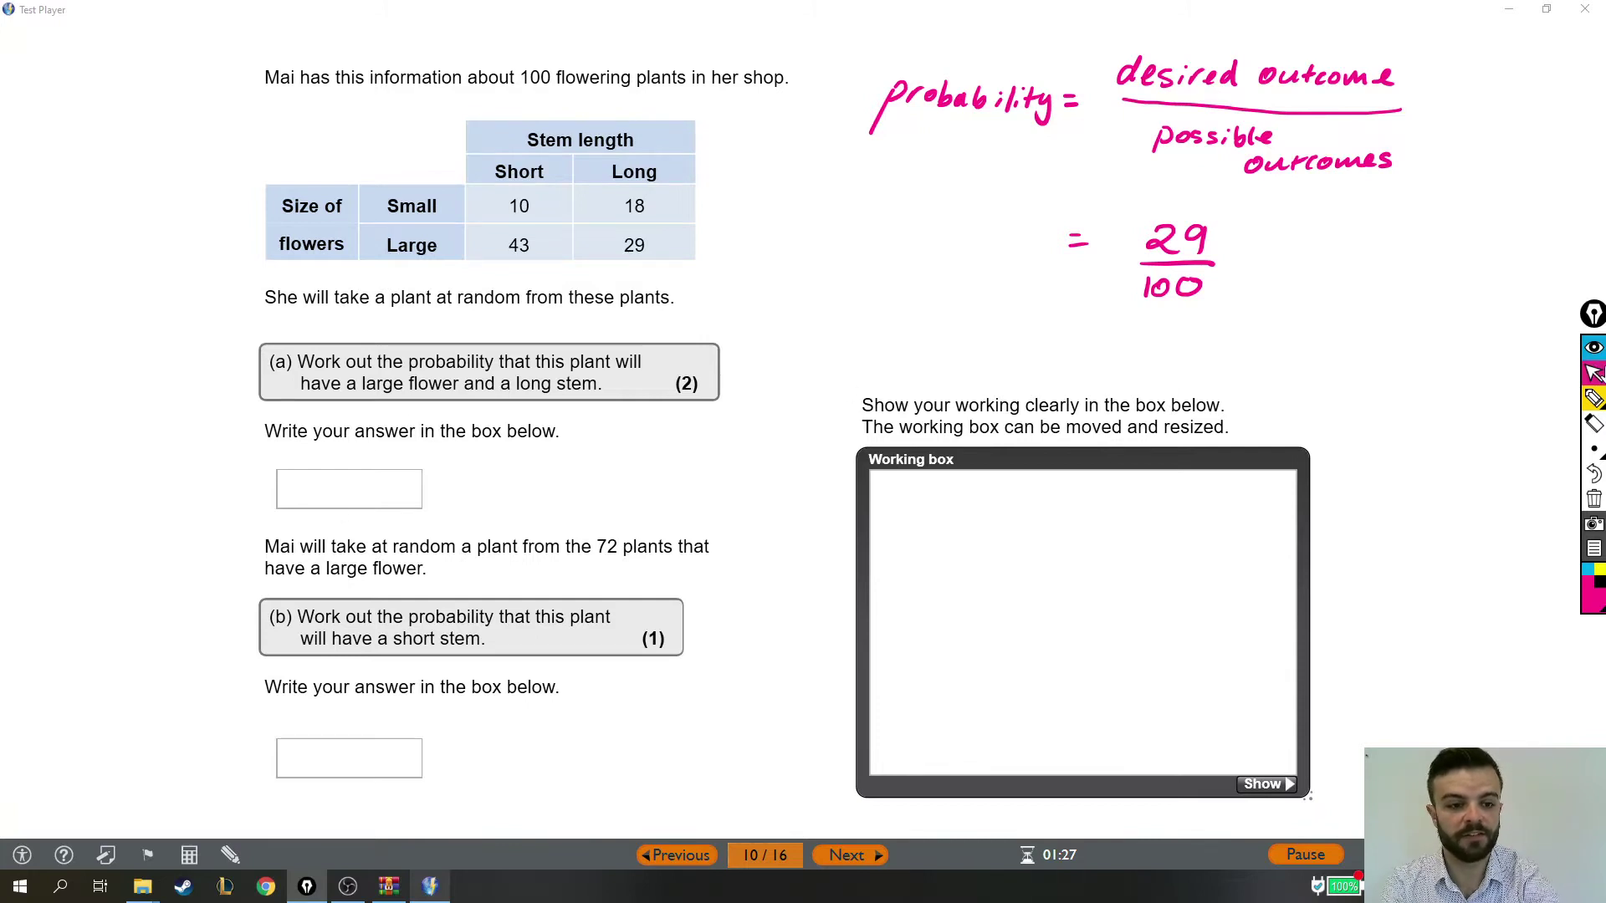
- Switch the pen ink to black and write 'F → D' in the left margin
{"action": "left_click", "coordinate": [1593, 374]}
{"action": "left_click", "coordinate": [381, 489]}
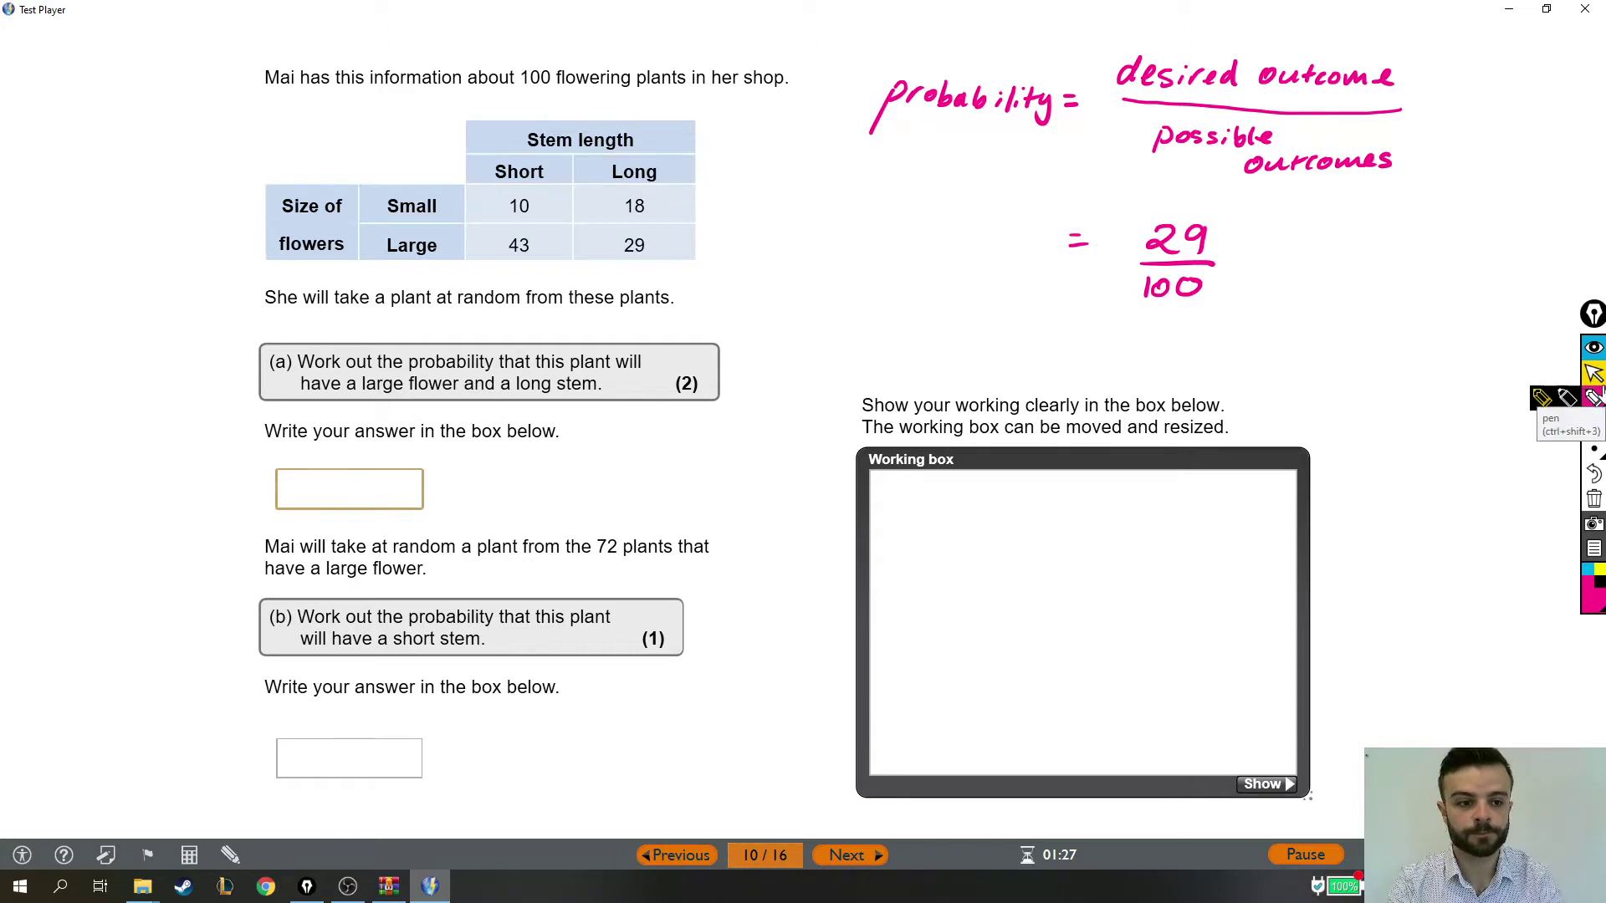
{"action": "left_click", "coordinate": [1594, 398]}
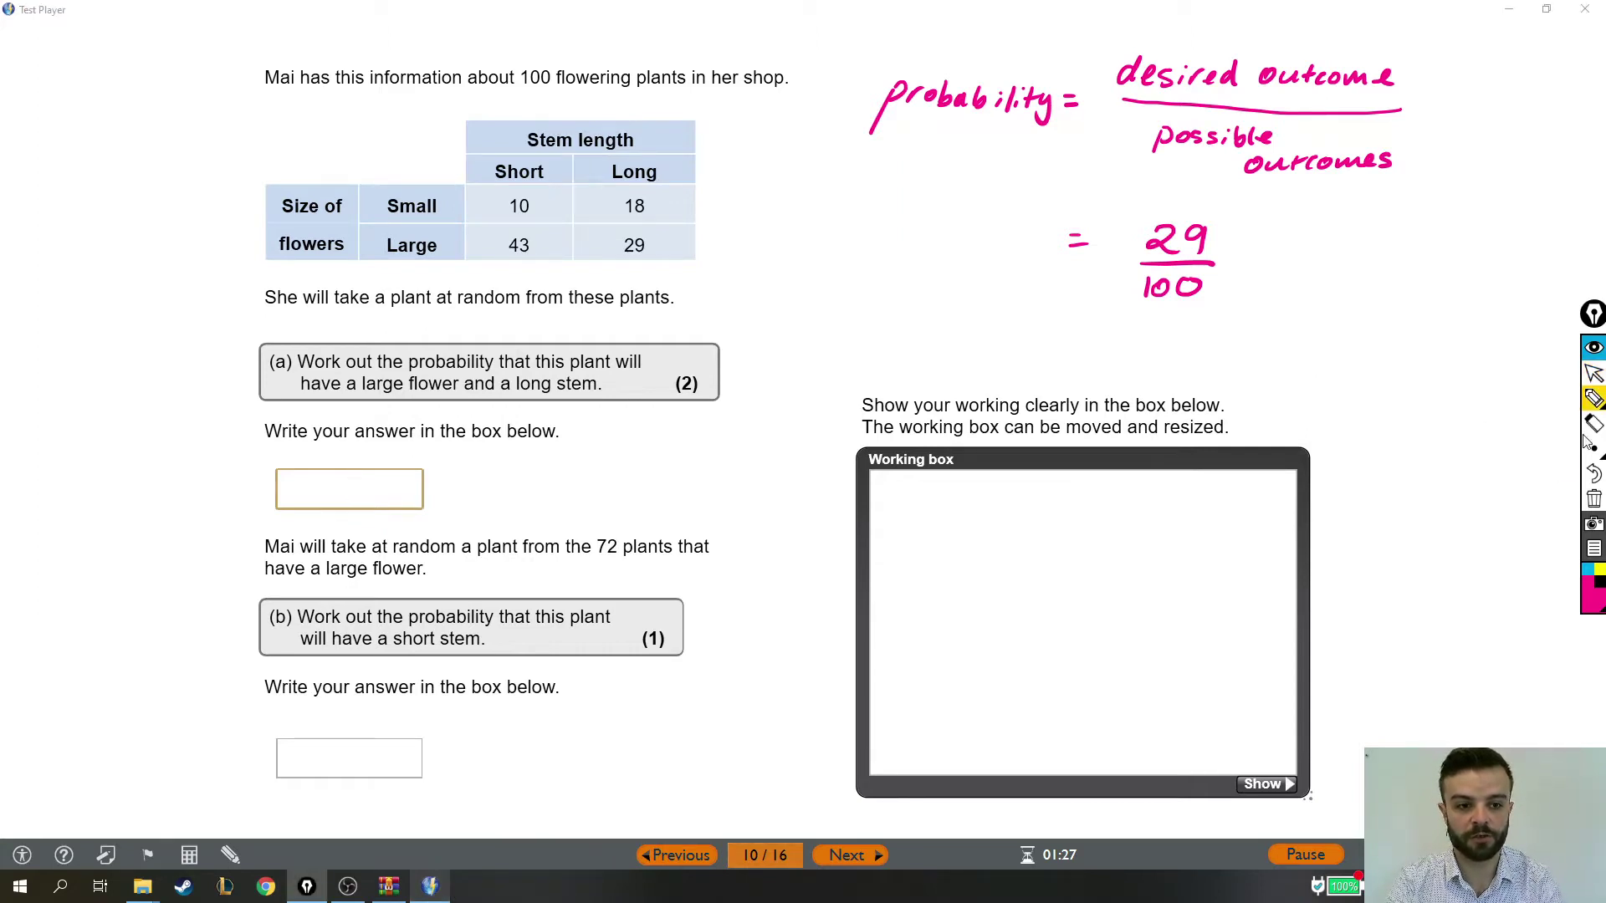
{"action": "left_click", "coordinate": [1598, 586]}
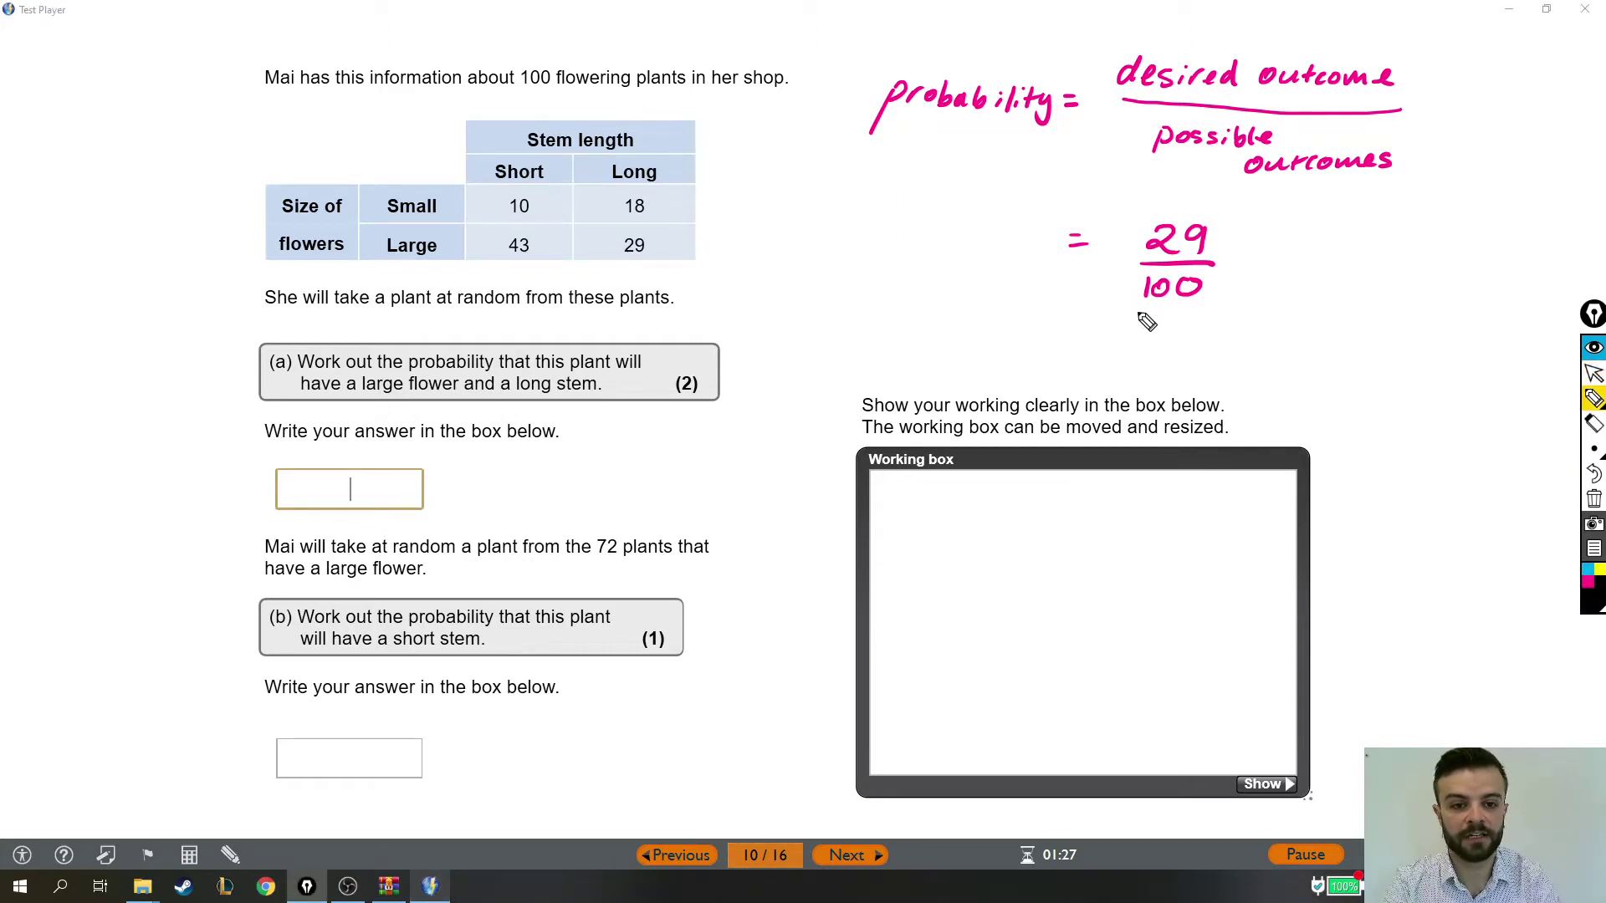
{"action": "mouse_move", "coordinate": [45, 108]}
{"action": "left_mouse_down"}
{"action": "mouse_move", "coordinate": [45, 140]}
{"action": "mouse_move", "coordinate": [75, 108]}
{"action": "left_mouse_up"}
{"action": "left_click_drag", "start_coordinate": [46, 124], "coordinate": [131, 122]}
{"action": "mouse_move", "coordinate": [153, 106]}
{"action": "left_mouse_down"}
{"action": "mouse_move", "coordinate": [153, 136]}
{"action": "mouse_move", "coordinate": [188, 117]}
{"action": "mouse_move", "coordinate": [156, 134]}
{"action": "left_mouse_up"}
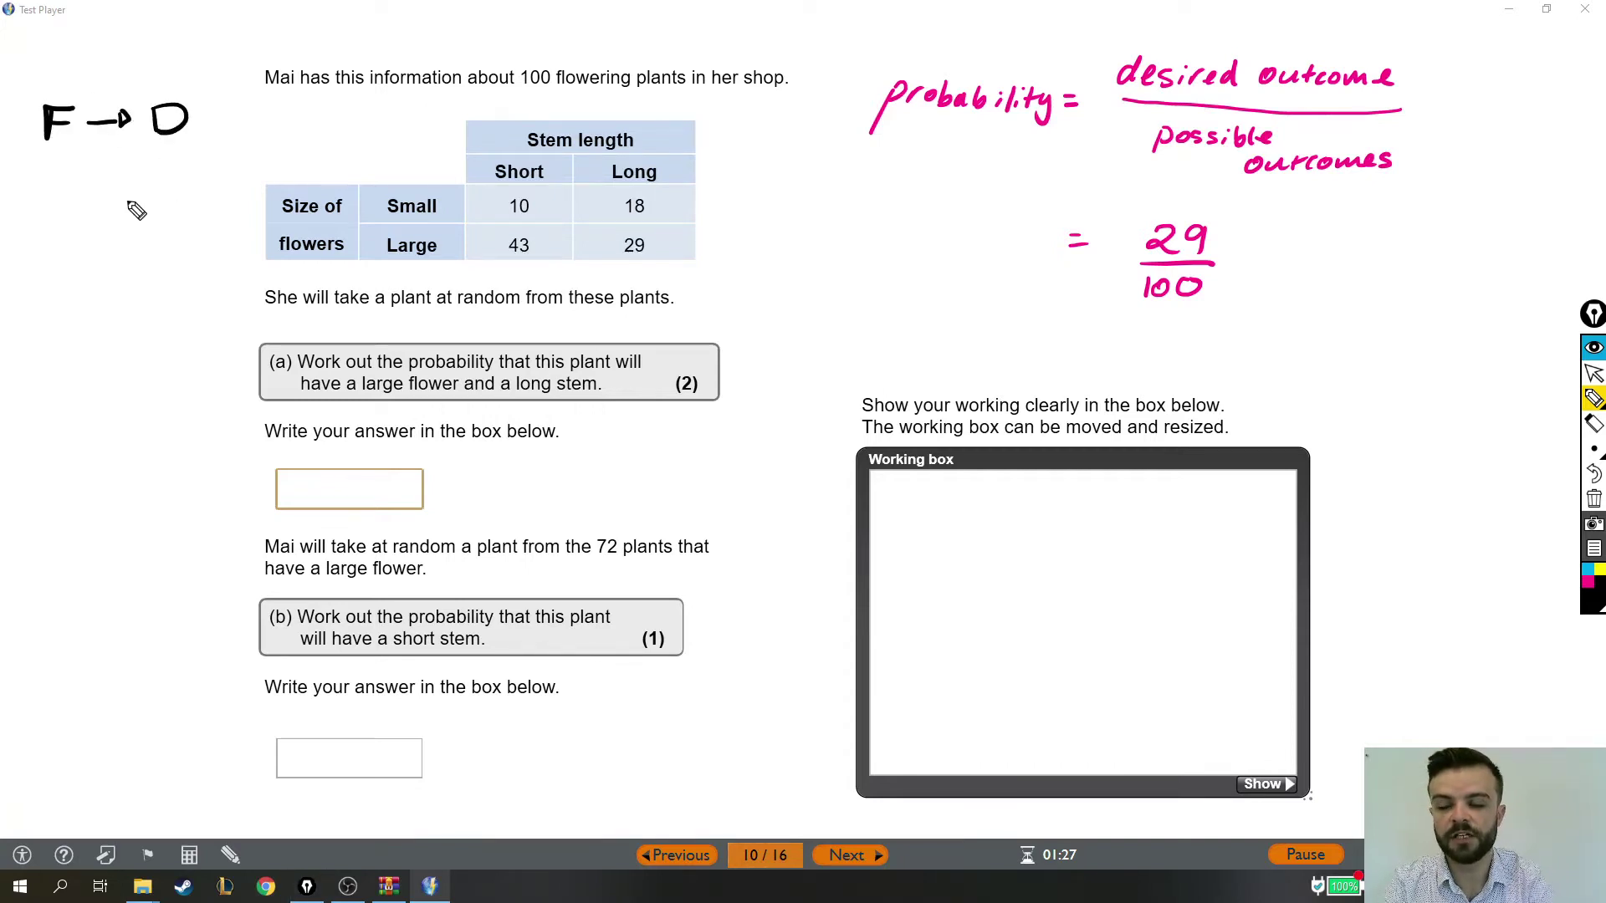
- Write 'top ÷ btm' below it in the margin and open the calculator
{"action": "left_click_drag", "start_coordinate": [27, 180], "coordinate": [28, 210]}
{"action": "mouse_move", "coordinate": [14, 194]}
{"action": "left_mouse_down"}
{"action": "mouse_move", "coordinate": [71, 208]}
{"action": "mouse_move", "coordinate": [92, 191]}
{"action": "left_mouse_up"}
{"action": "left_click_drag", "start_coordinate": [92, 207], "coordinate": [92, 209]}
{"action": "left_click_drag", "start_coordinate": [121, 177], "coordinate": [125, 209]}
{"action": "mouse_move", "coordinate": [139, 179]}
{"action": "left_mouse_down"}
{"action": "mouse_move", "coordinate": [140, 210]}
{"action": "mouse_move", "coordinate": [149, 190]}
{"action": "left_mouse_up"}
{"action": "mouse_move", "coordinate": [154, 211]}
{"action": "left_mouse_down"}
{"action": "mouse_move", "coordinate": [171, 194]}
{"action": "mouse_move", "coordinate": [179, 211]}
{"action": "left_mouse_up"}
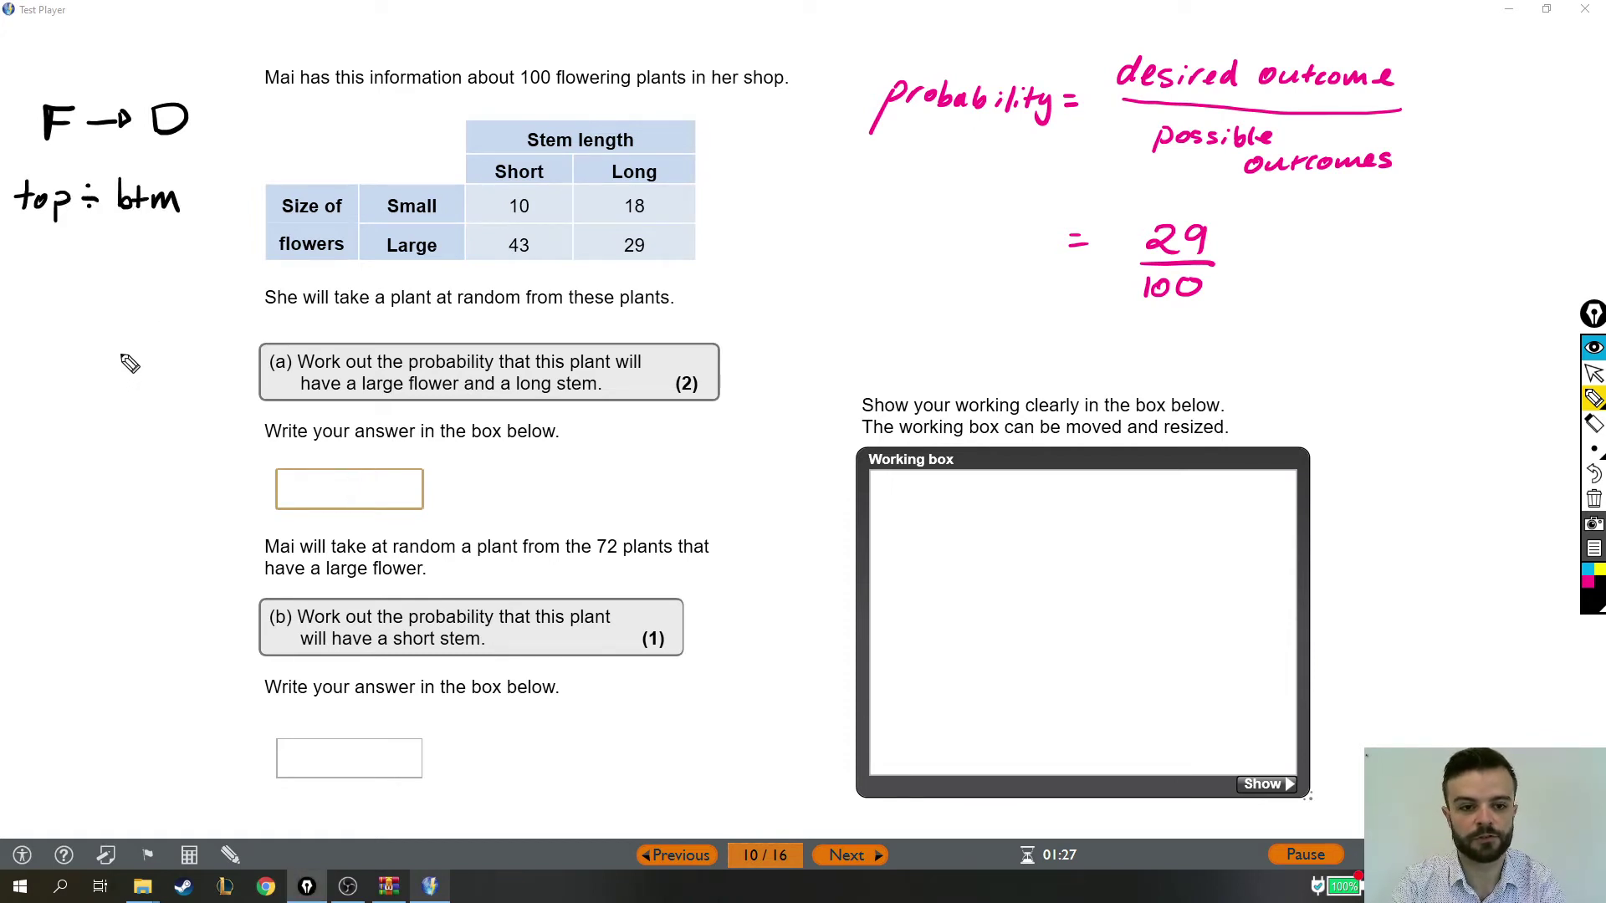
{"action": "left_click", "coordinate": [1594, 374]}
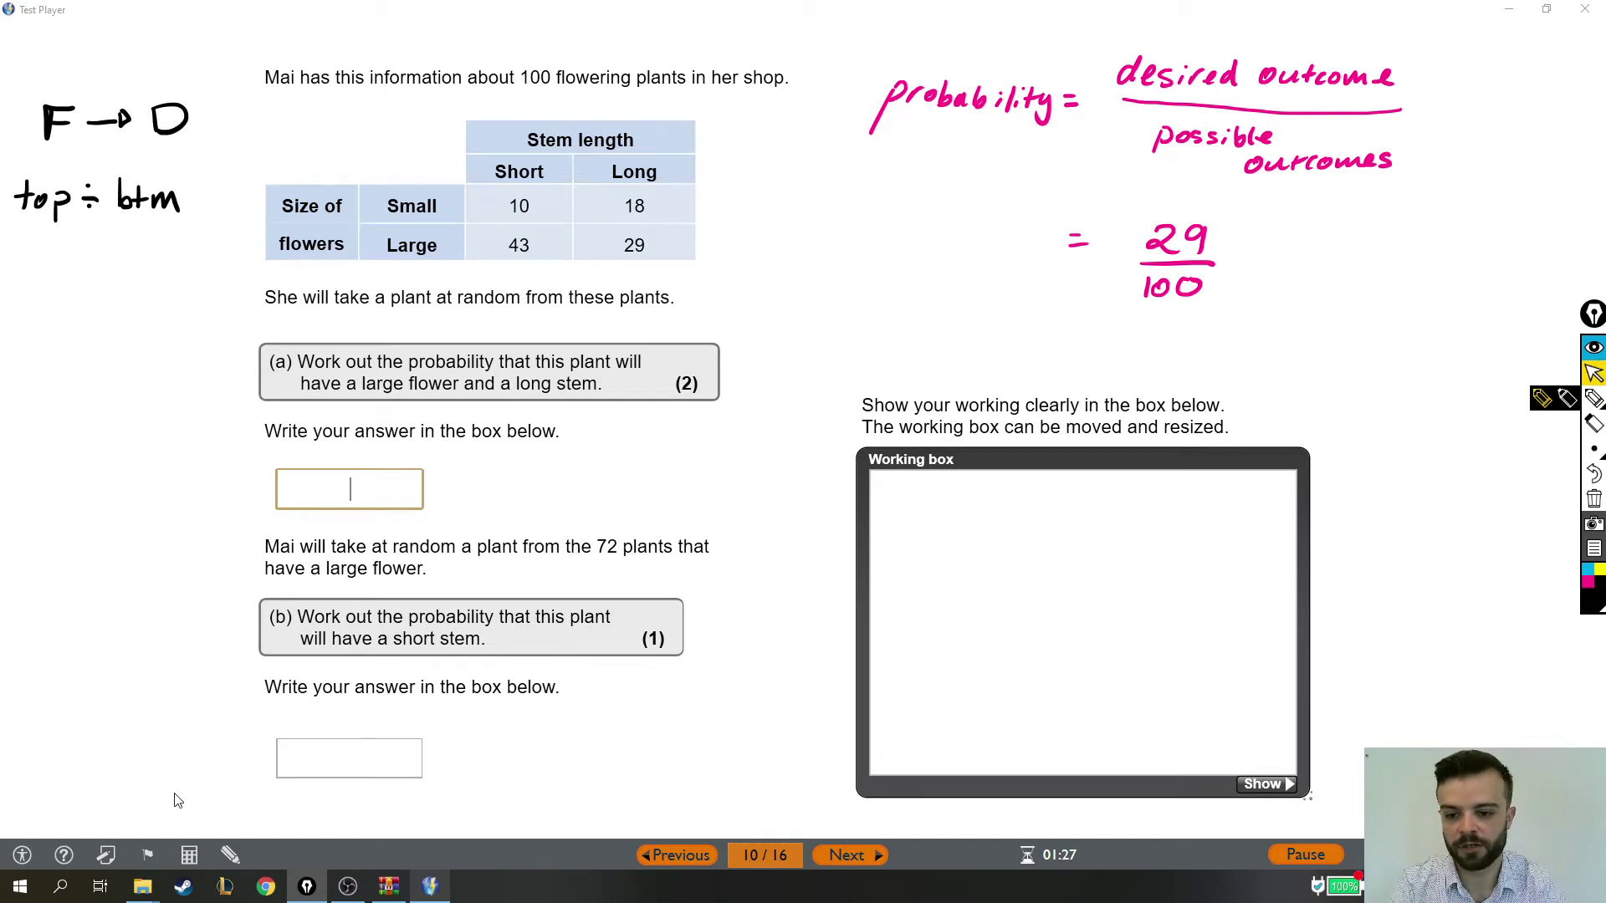
{"action": "left_click", "coordinate": [189, 855]}
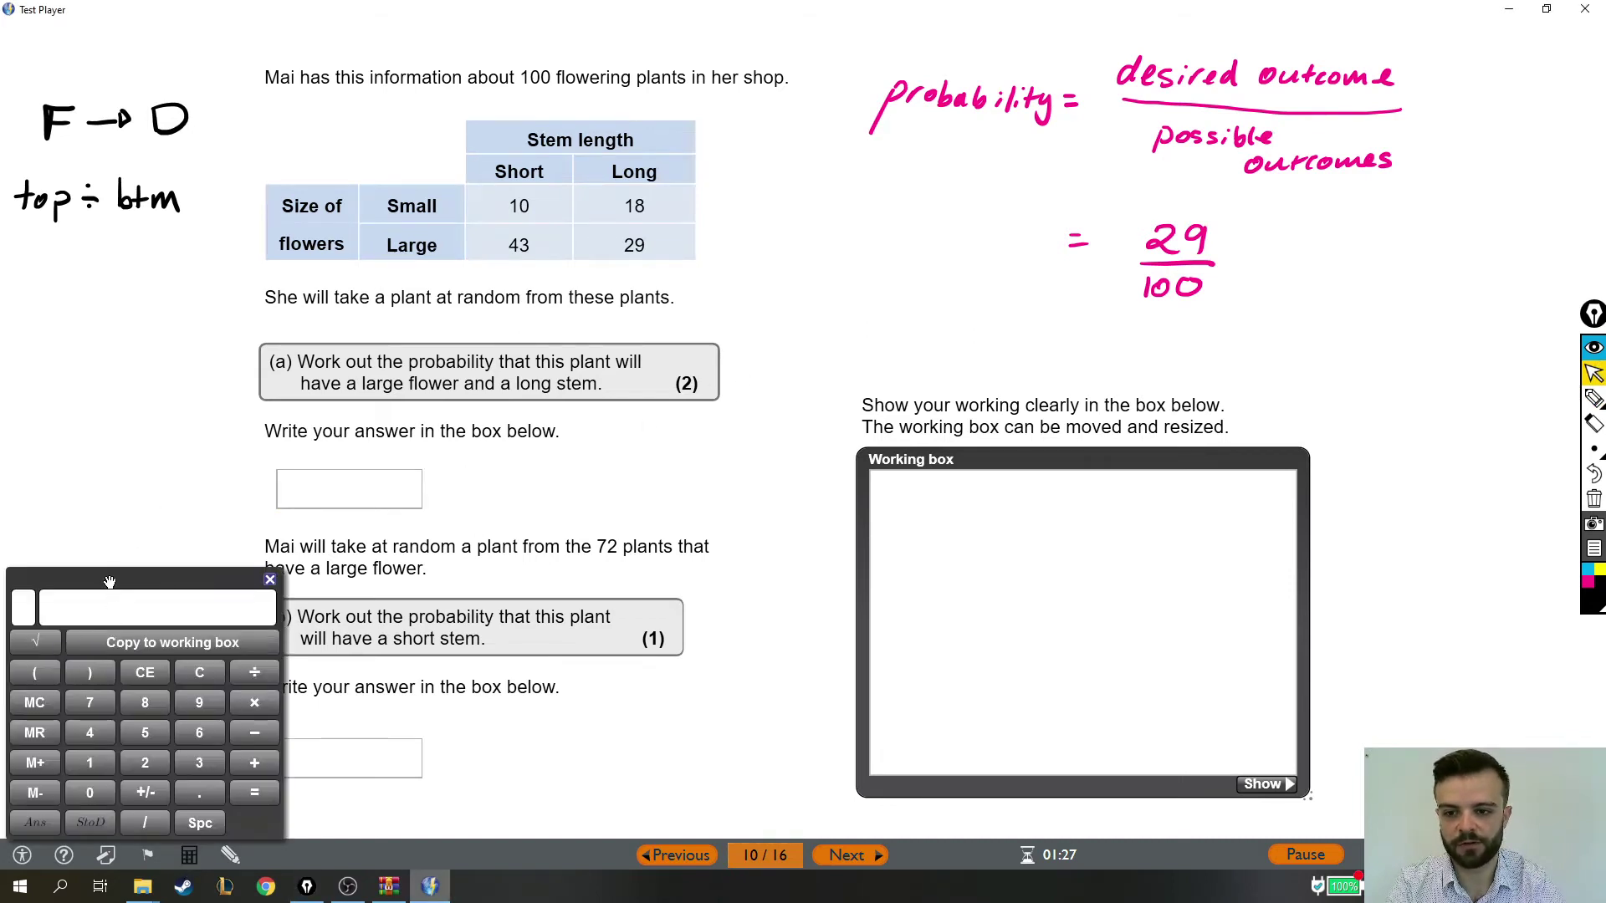
- Calculate 29 ÷ 100 = 0.29 and copy it into the working box
{"action": "left_click_drag", "start_coordinate": [112, 592], "coordinate": [1281, 370]}
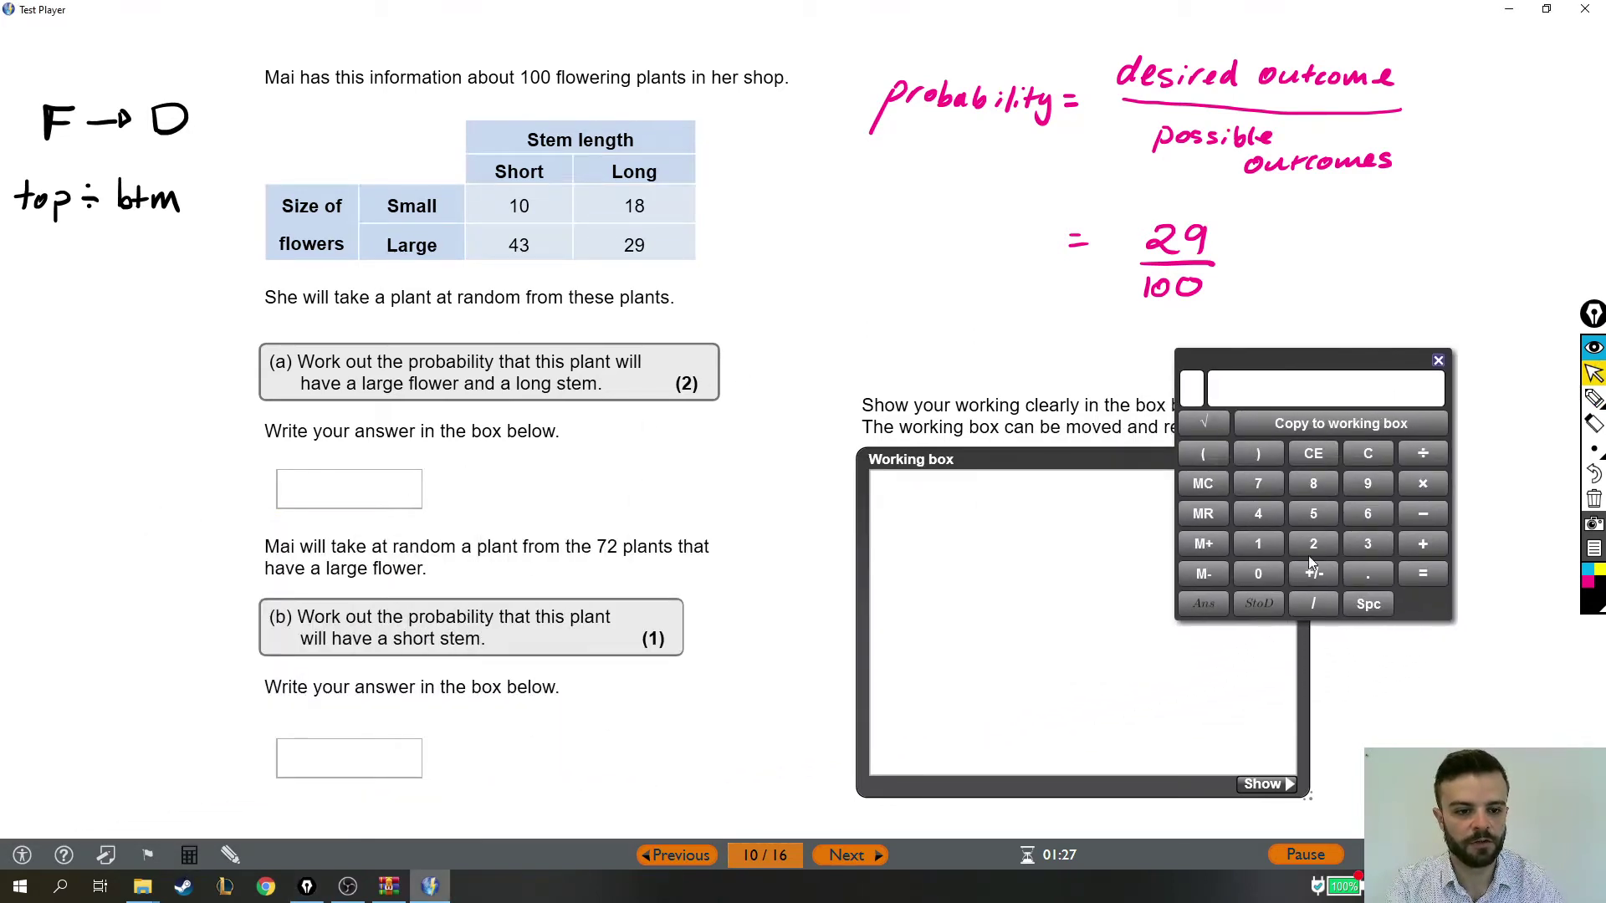
{"action": "left_click", "coordinate": [1368, 483]}
{"action": "left_click", "coordinate": [1424, 453]}
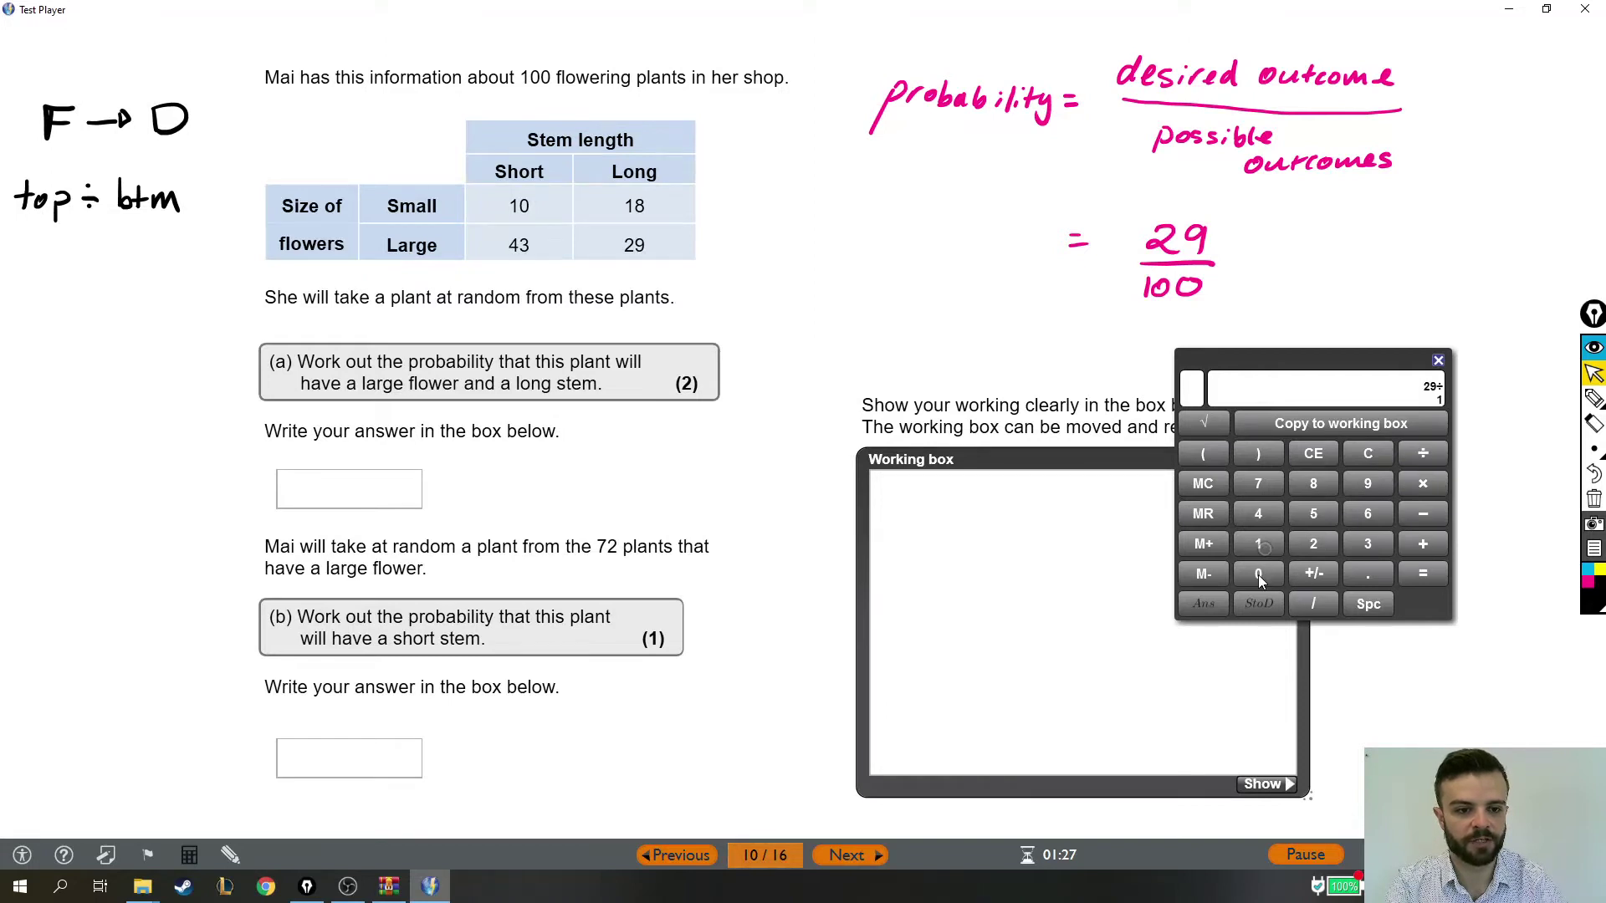
{"action": "left_click", "coordinate": [1422, 576]}
{"action": "left_click", "coordinate": [1379, 418]}
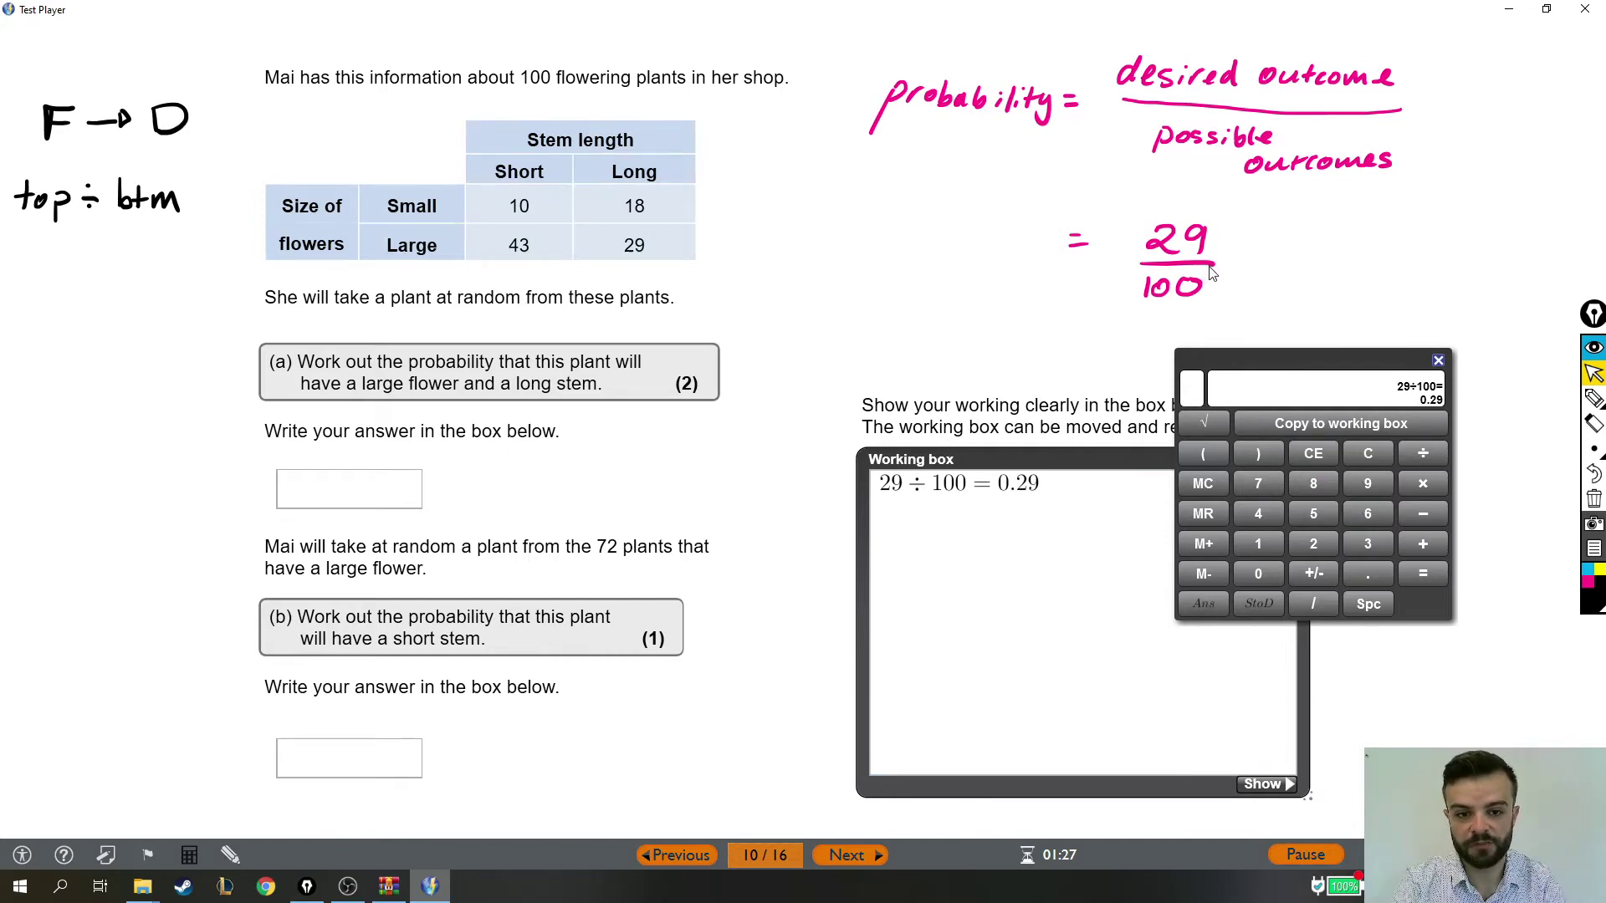
- Enter 0.29 in the part (a) answer box and switch the pen colour to magenta
{"action": "left_click", "coordinate": [343, 489]}
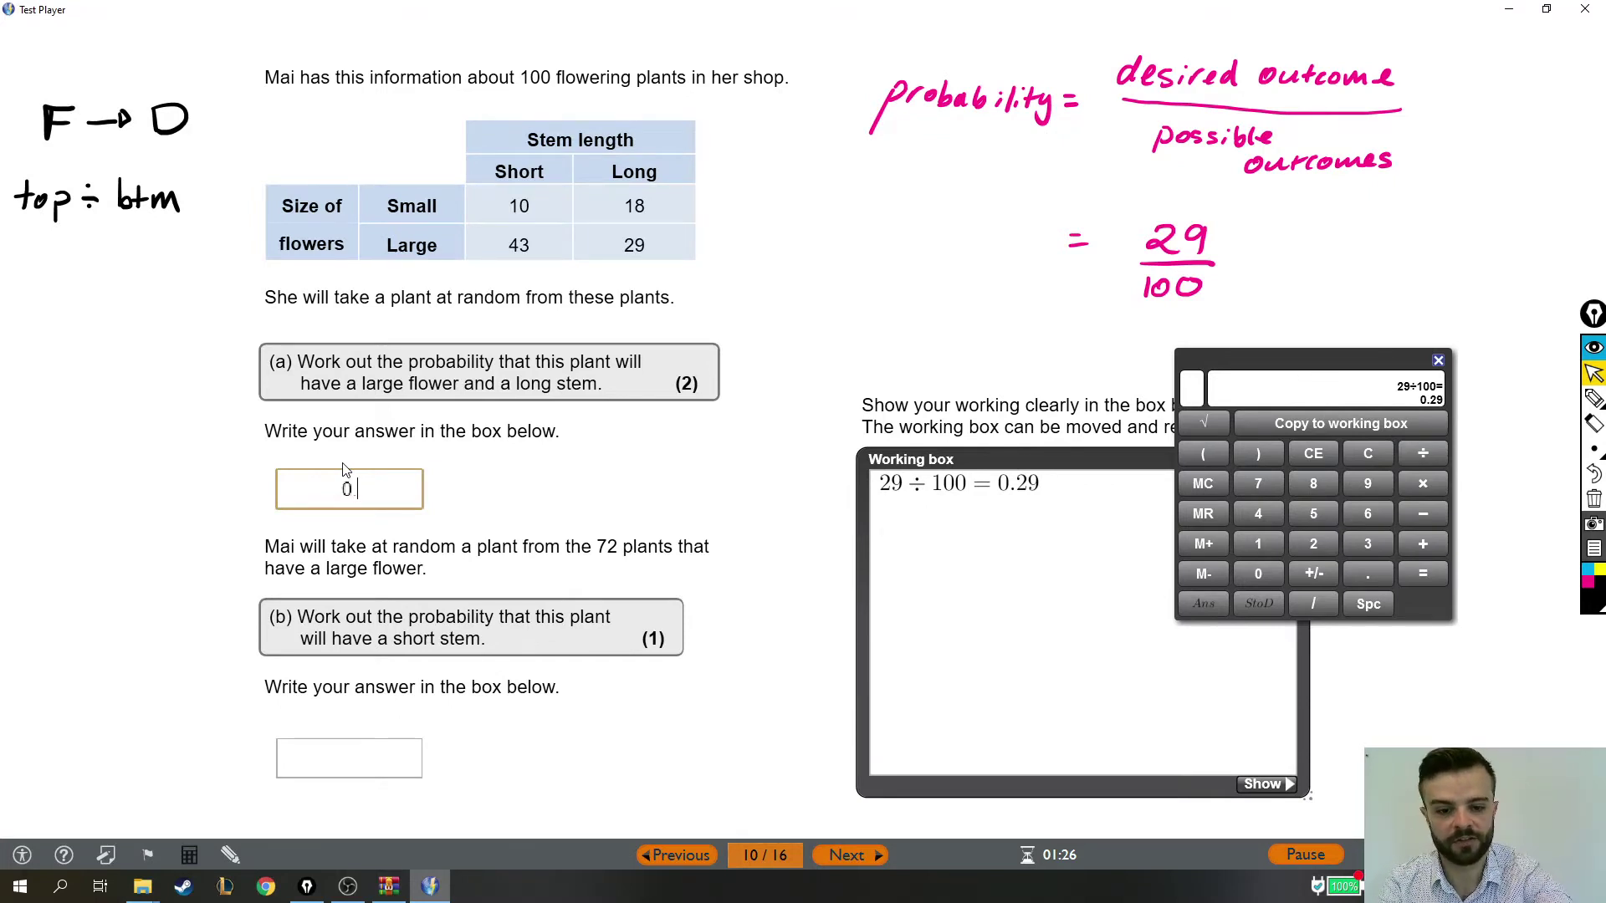
{"action": "type", "text": "9"}
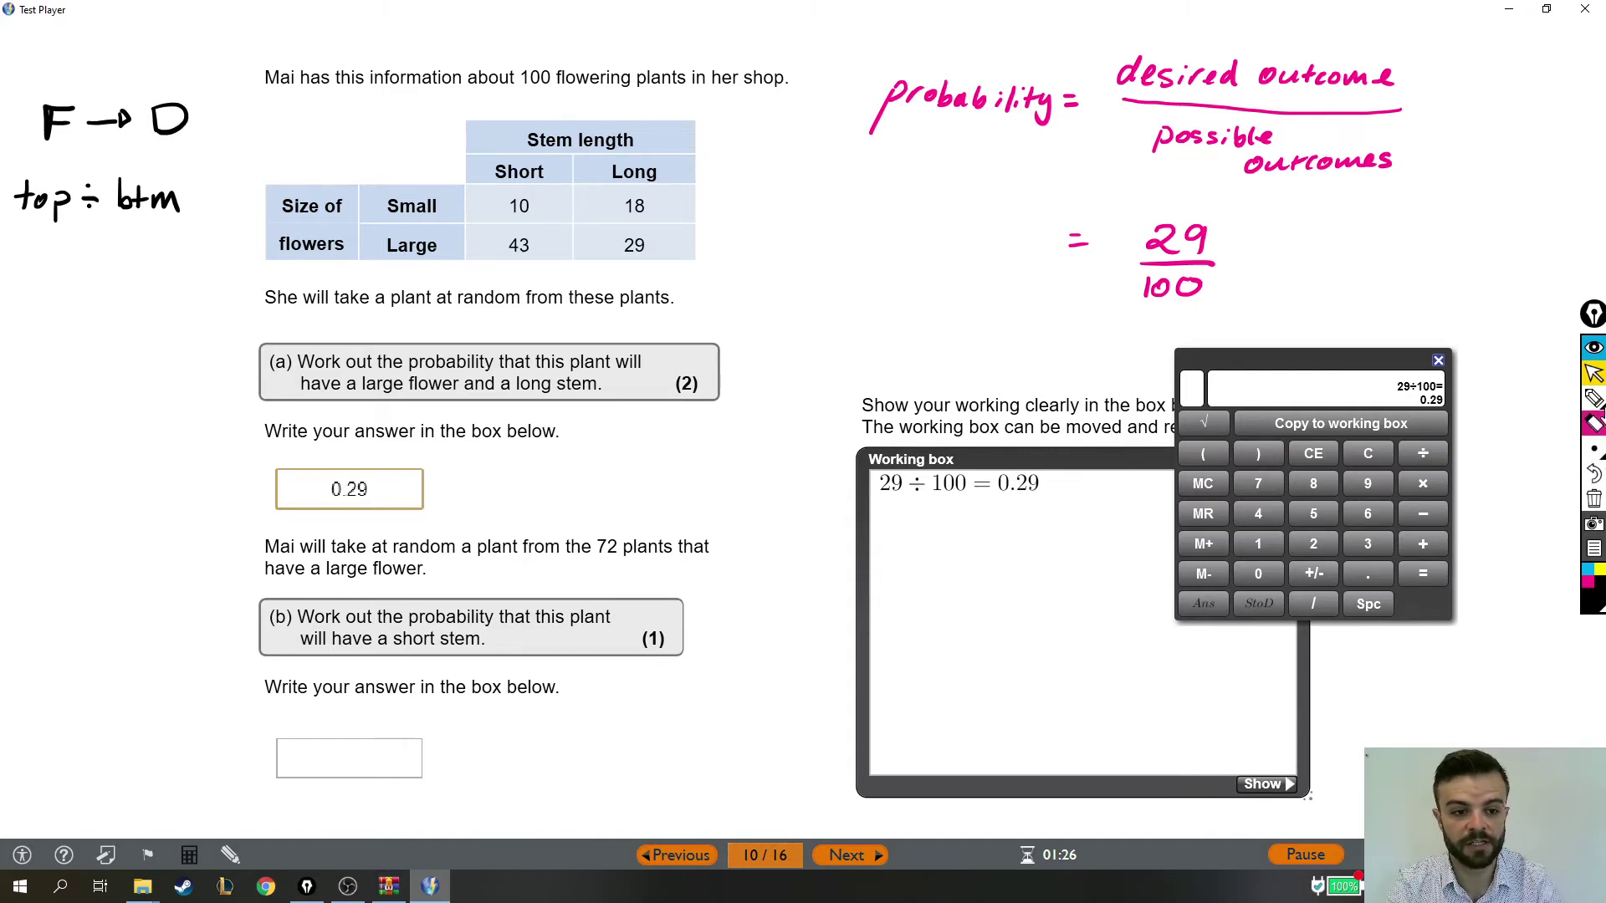
{"action": "left_click", "coordinate": [1593, 399]}
{"action": "left_click", "coordinate": [1588, 607]}
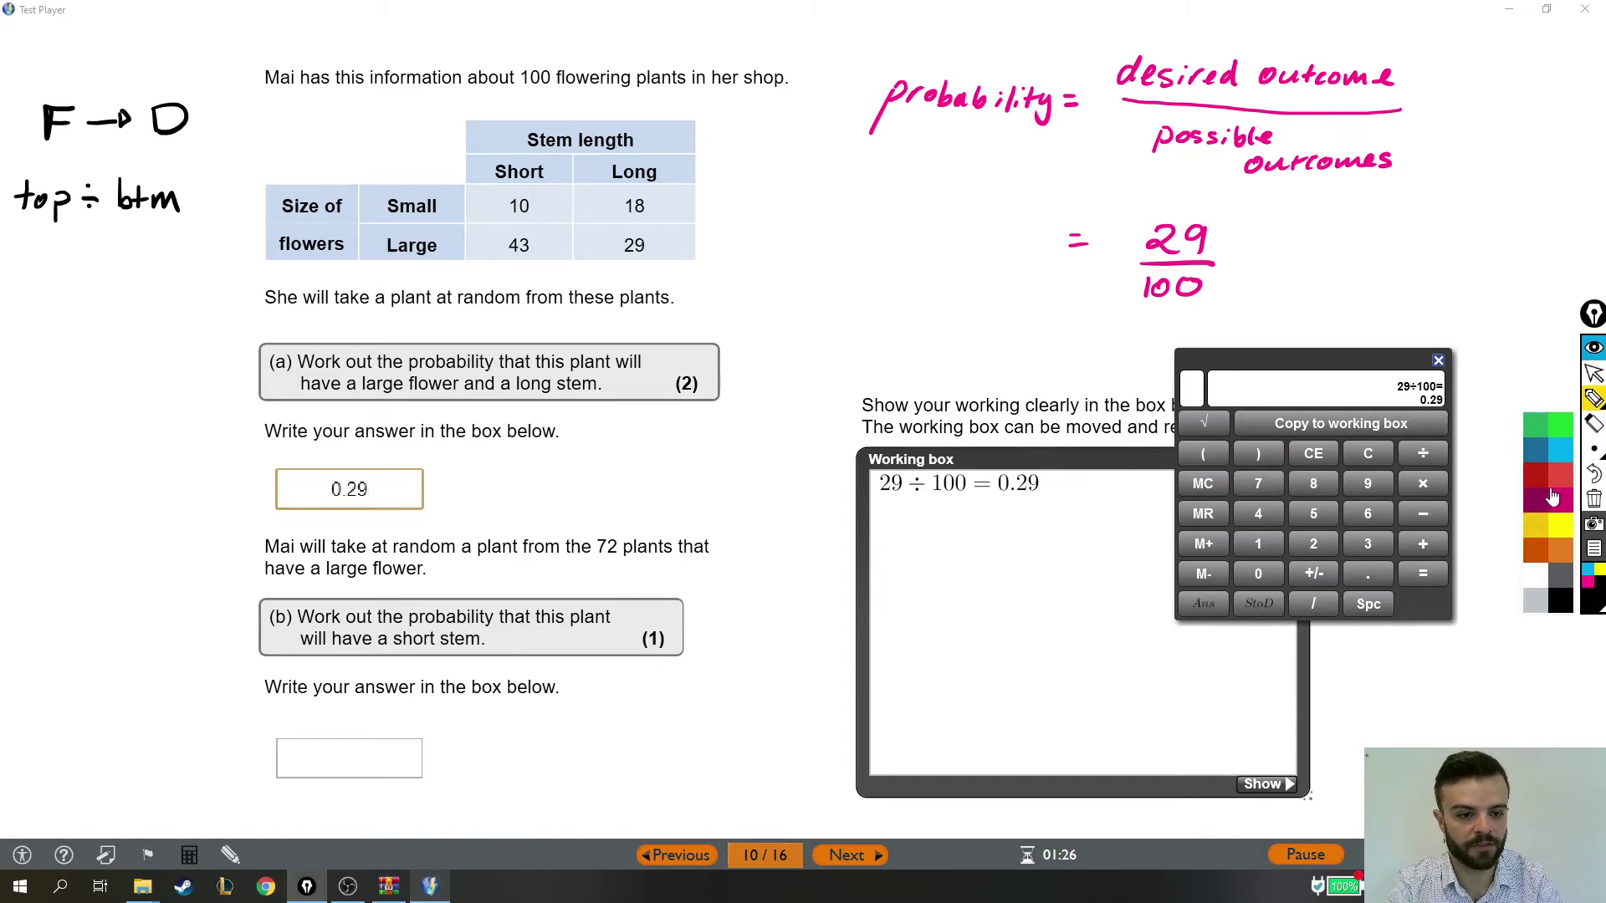
{"action": "left_click", "coordinate": [1550, 498]}
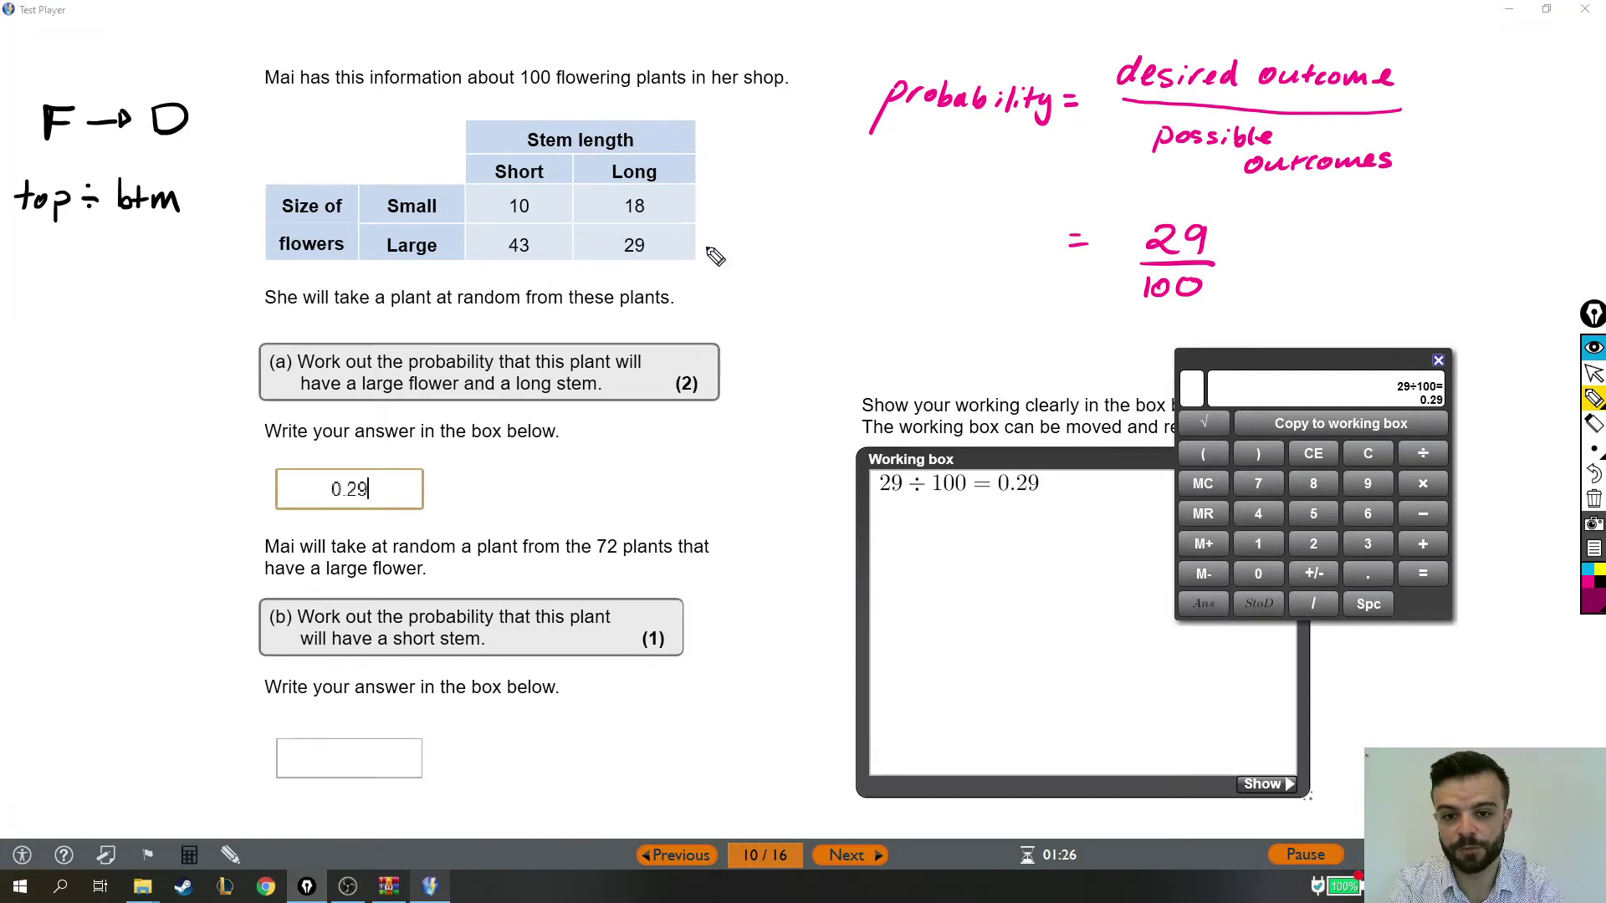
- Write '= 72' beside the Large row and underline 43 in the table
{"action": "left_click_drag", "start_coordinate": [705, 244], "coordinate": [717, 243]}
{"action": "left_click_drag", "start_coordinate": [705, 252], "coordinate": [779, 261]}
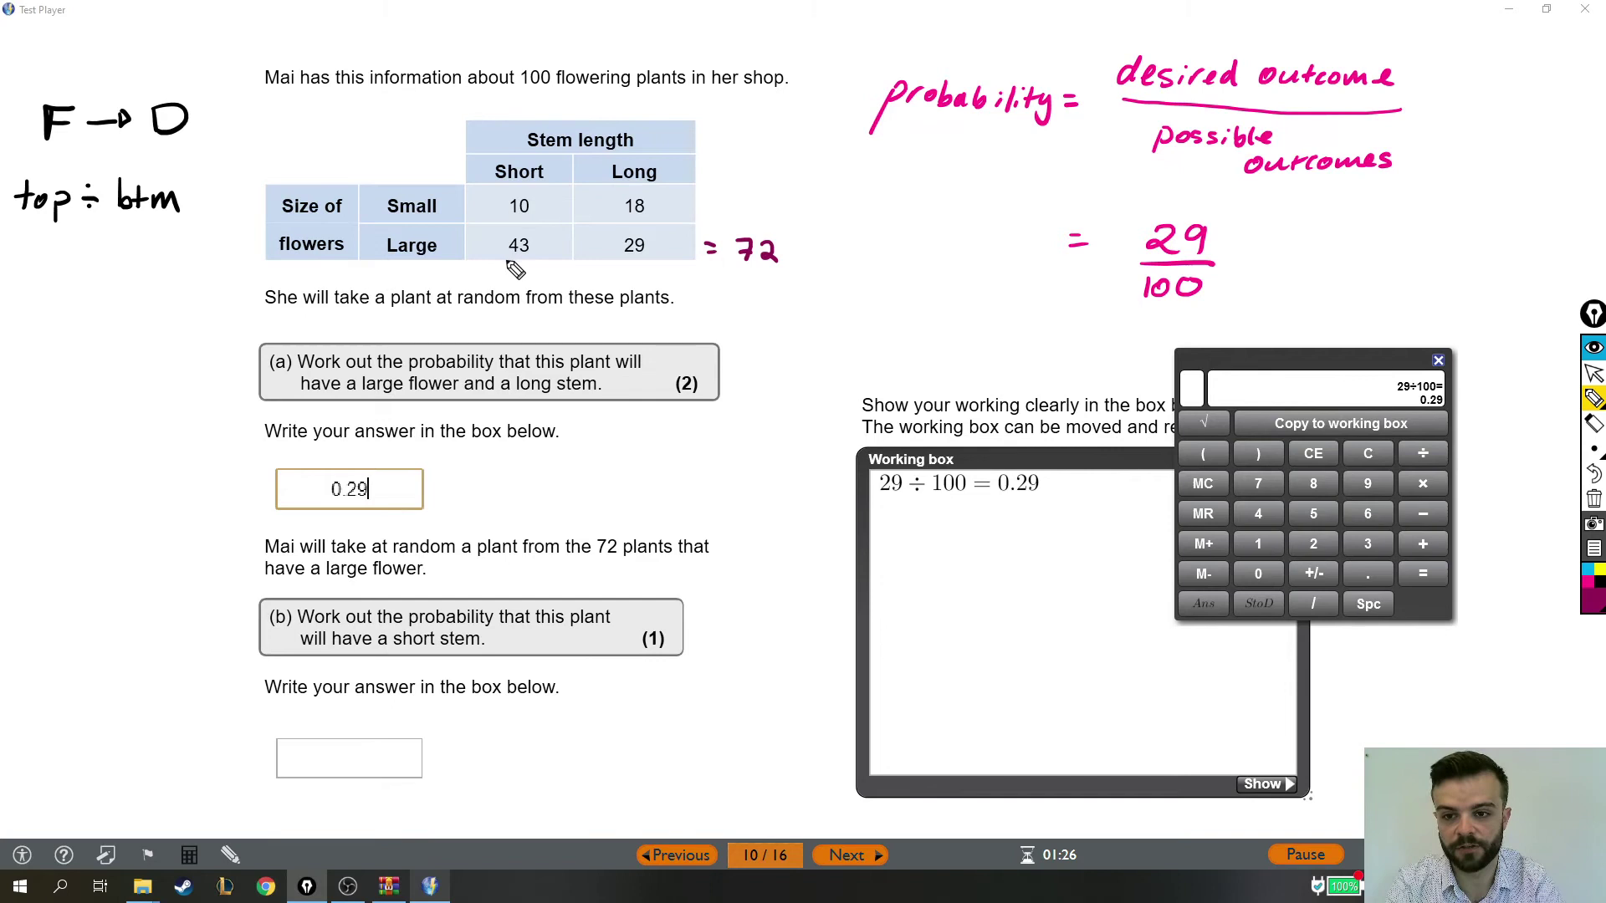
{"action": "left_click_drag", "start_coordinate": [507, 260], "coordinate": [534, 258]}
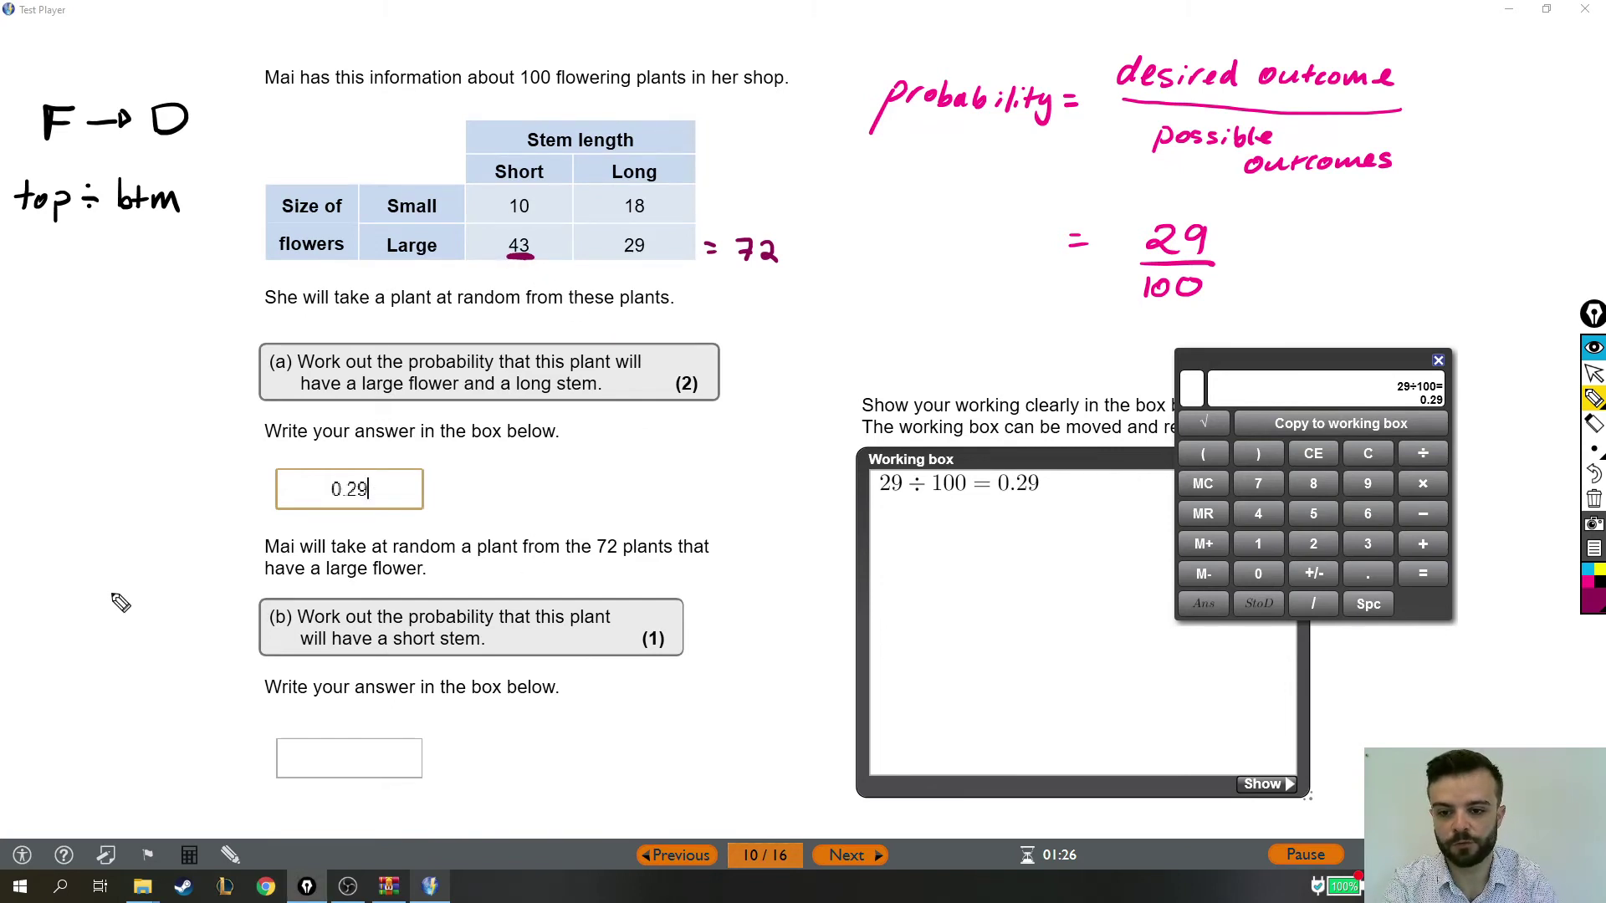
- Write the fraction 43/72 in the margin beside part (b)
{"action": "mouse_move", "coordinate": [90, 559]}
{"action": "left_mouse_down"}
{"action": "mouse_move", "coordinate": [77, 588]}
{"action": "mouse_move", "coordinate": [106, 587]}
{"action": "left_mouse_up"}
{"action": "mouse_move", "coordinate": [98, 569]}
{"action": "left_mouse_down"}
{"action": "mouse_move", "coordinate": [98, 597]}
{"action": "mouse_move", "coordinate": [138, 621]}
{"action": "left_mouse_up"}
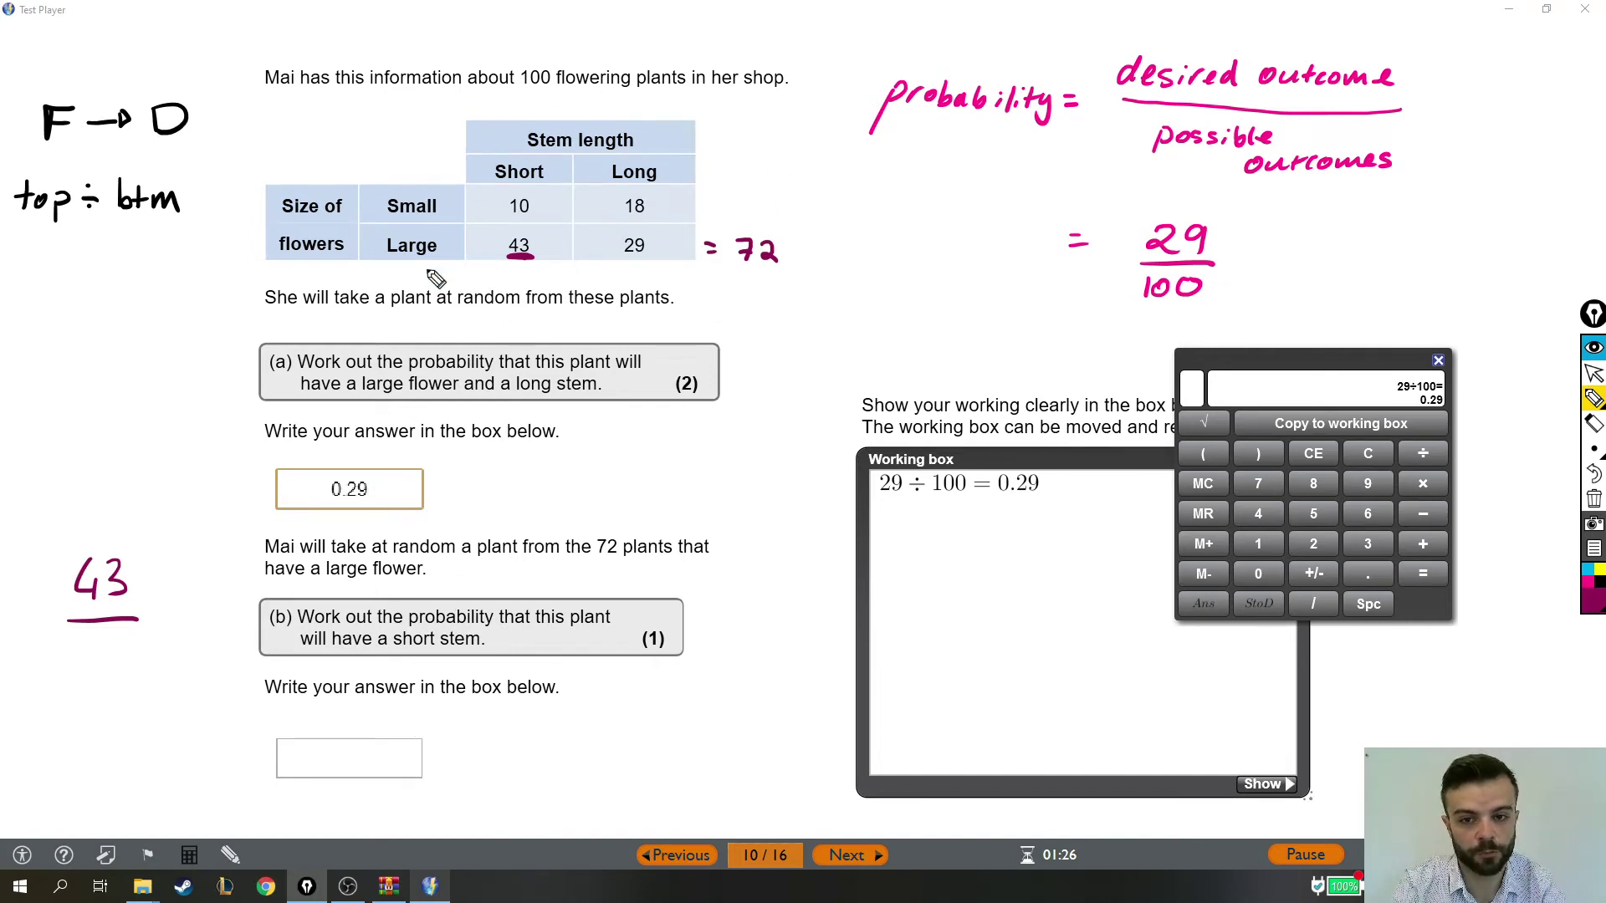
{"action": "left_click_drag", "start_coordinate": [739, 273], "coordinate": [768, 269]}
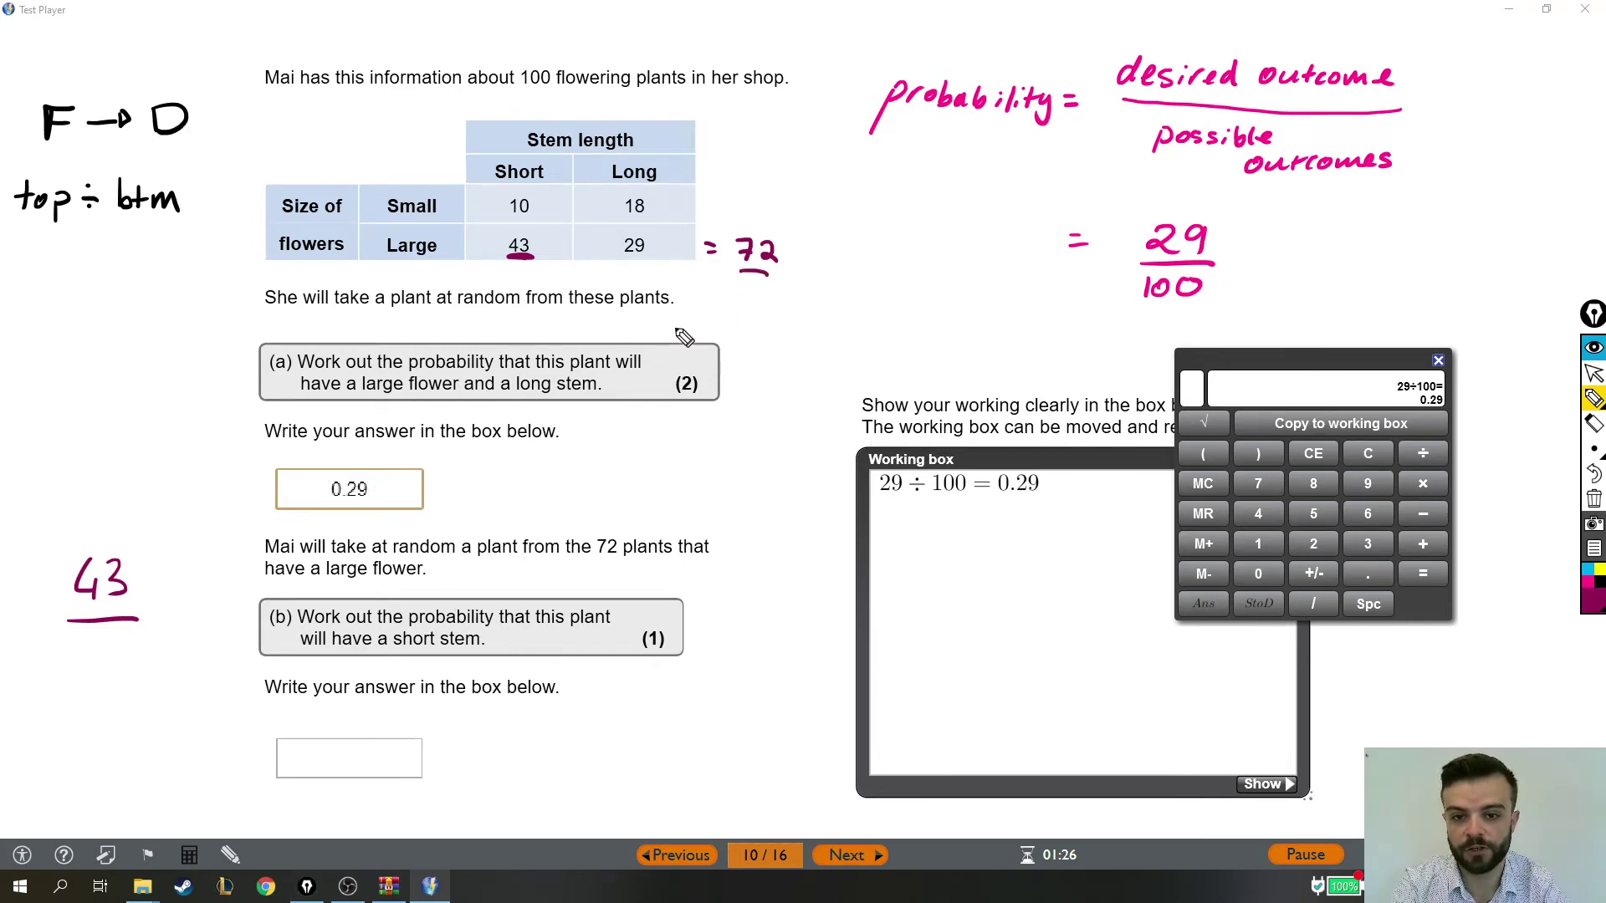
{"action": "mouse_move", "coordinate": [72, 638]}
{"action": "left_mouse_down"}
{"action": "mouse_move", "coordinate": [79, 673]}
{"action": "mouse_move", "coordinate": [133, 671]}
{"action": "left_mouse_up"}
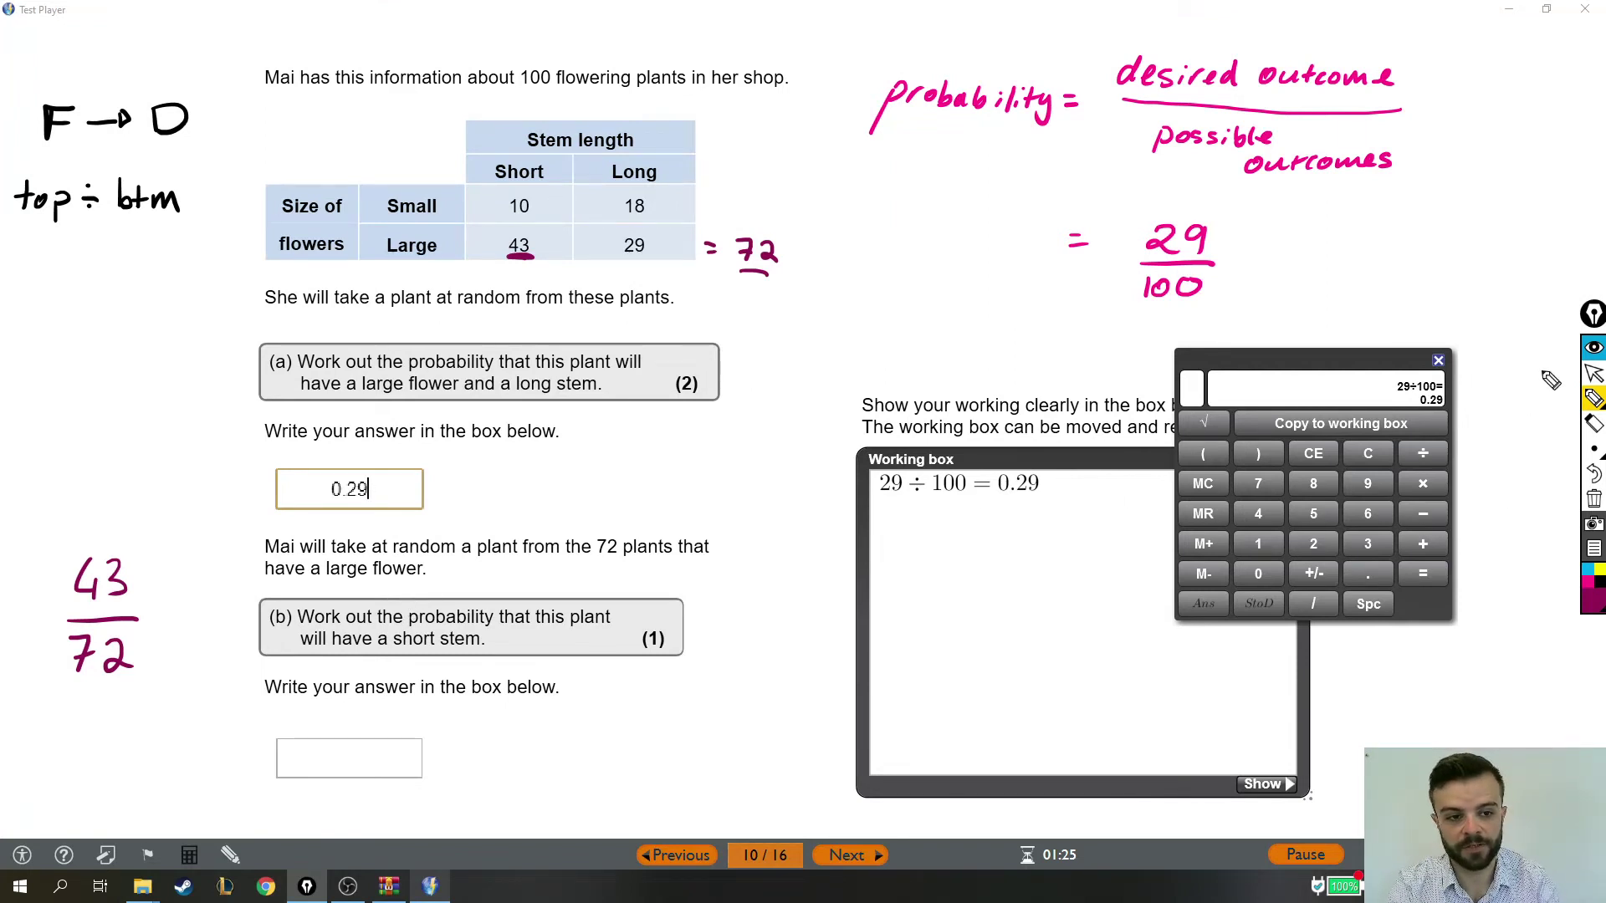
- Type 43/72 into the part (b) answer box
{"action": "left_click", "coordinate": [1593, 374]}
{"action": "left_click", "coordinate": [305, 740]}
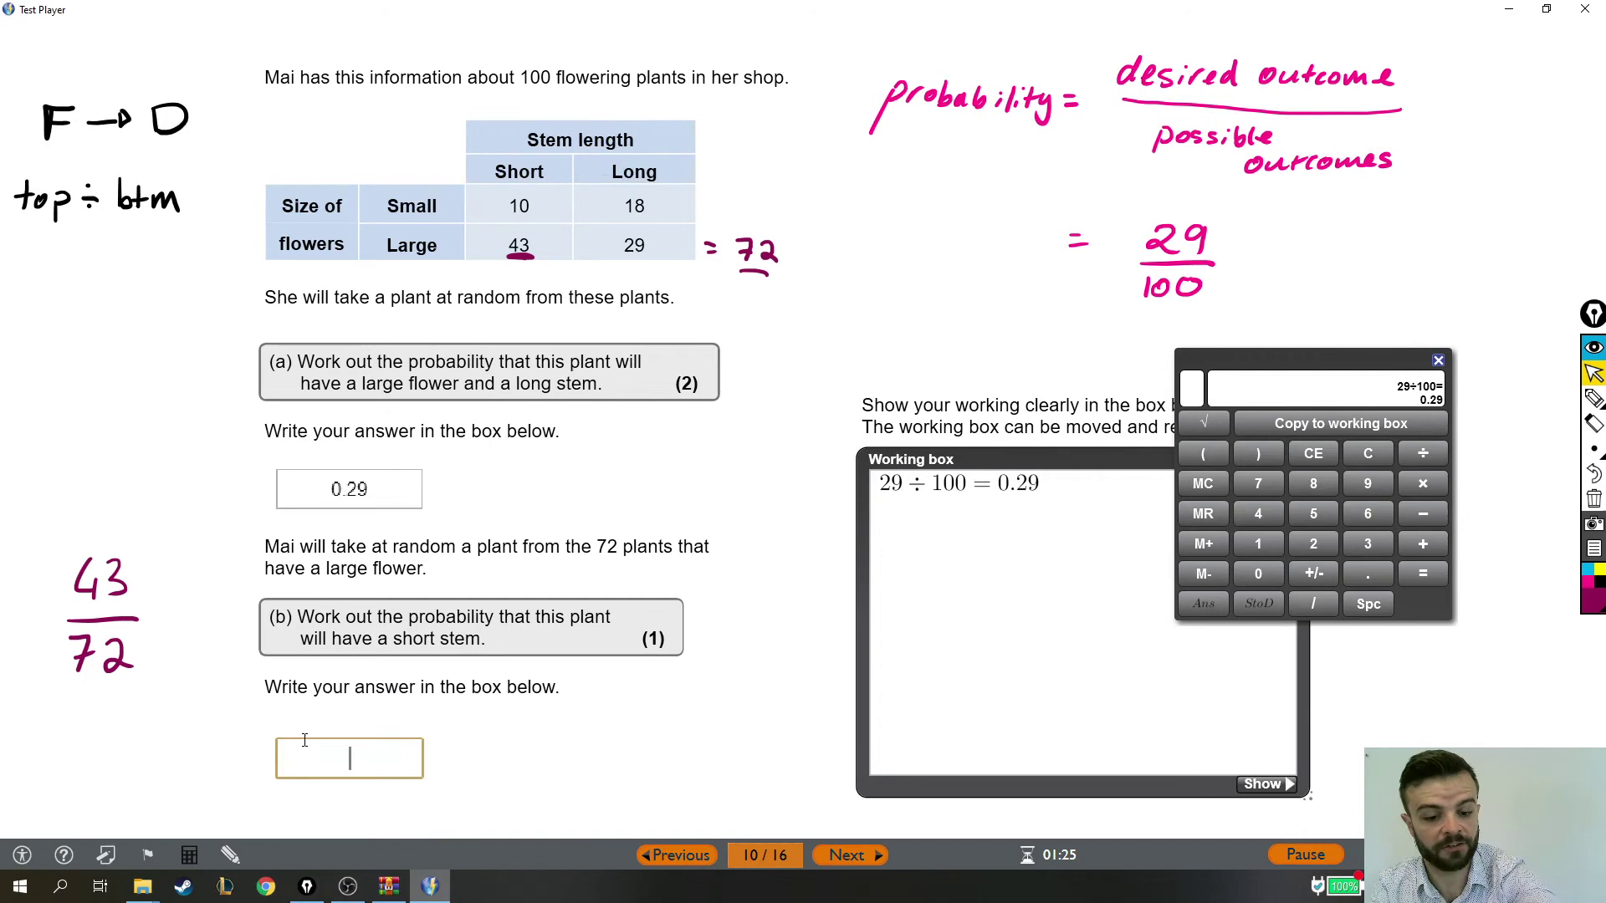
{"action": "type", "text": "/"}
{"action": "key", "text": "BackSpace"}
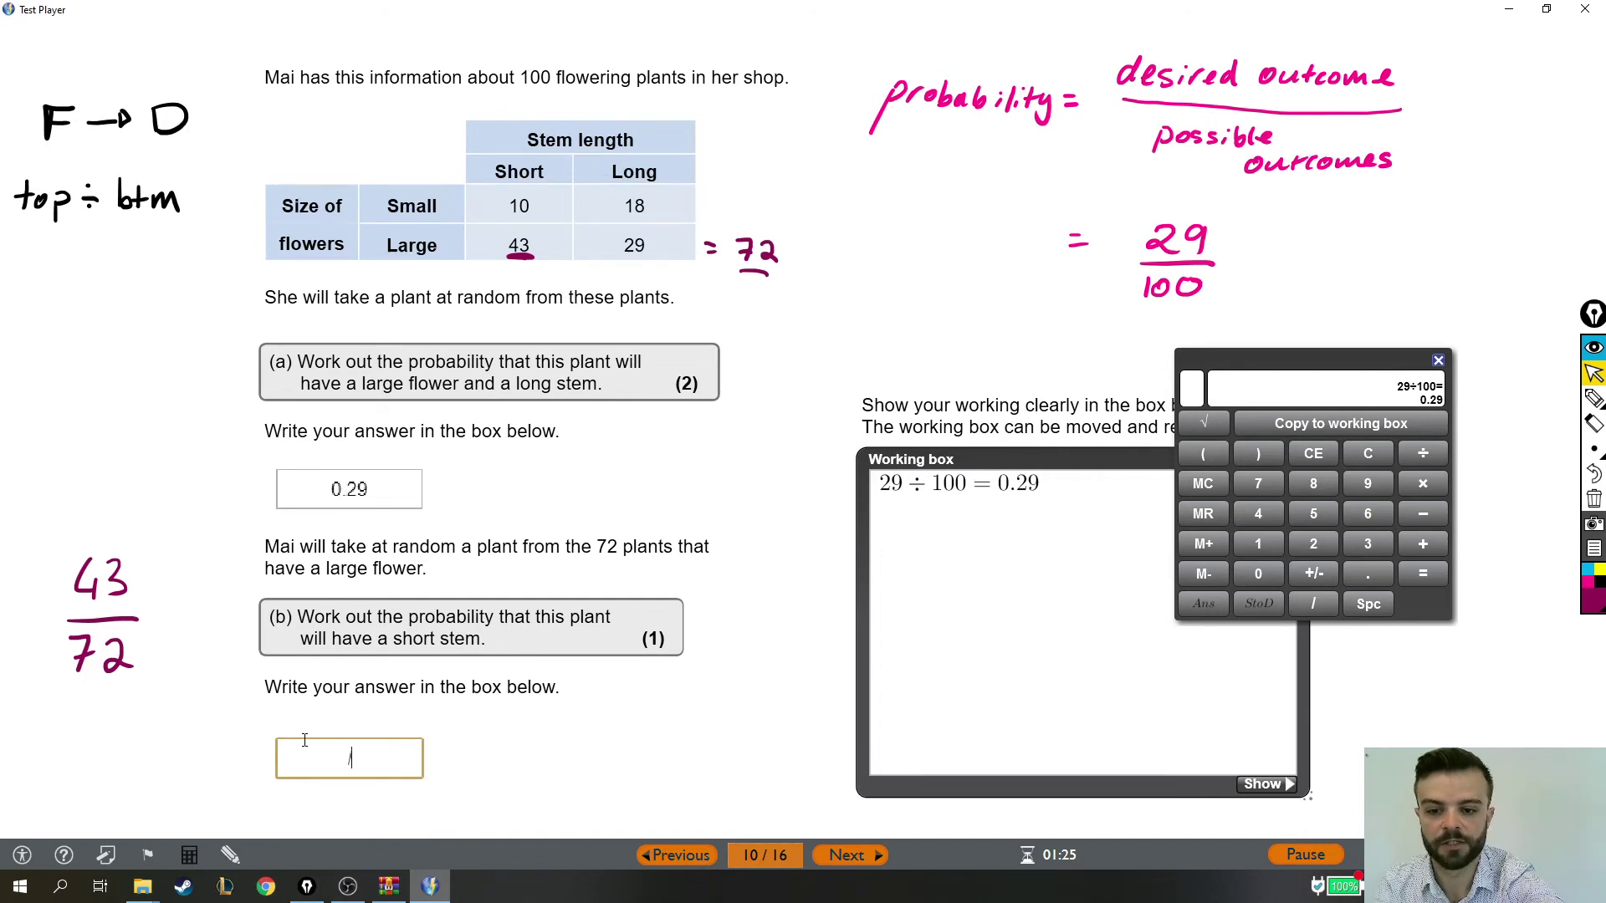
{"action": "type", "text": "43"}
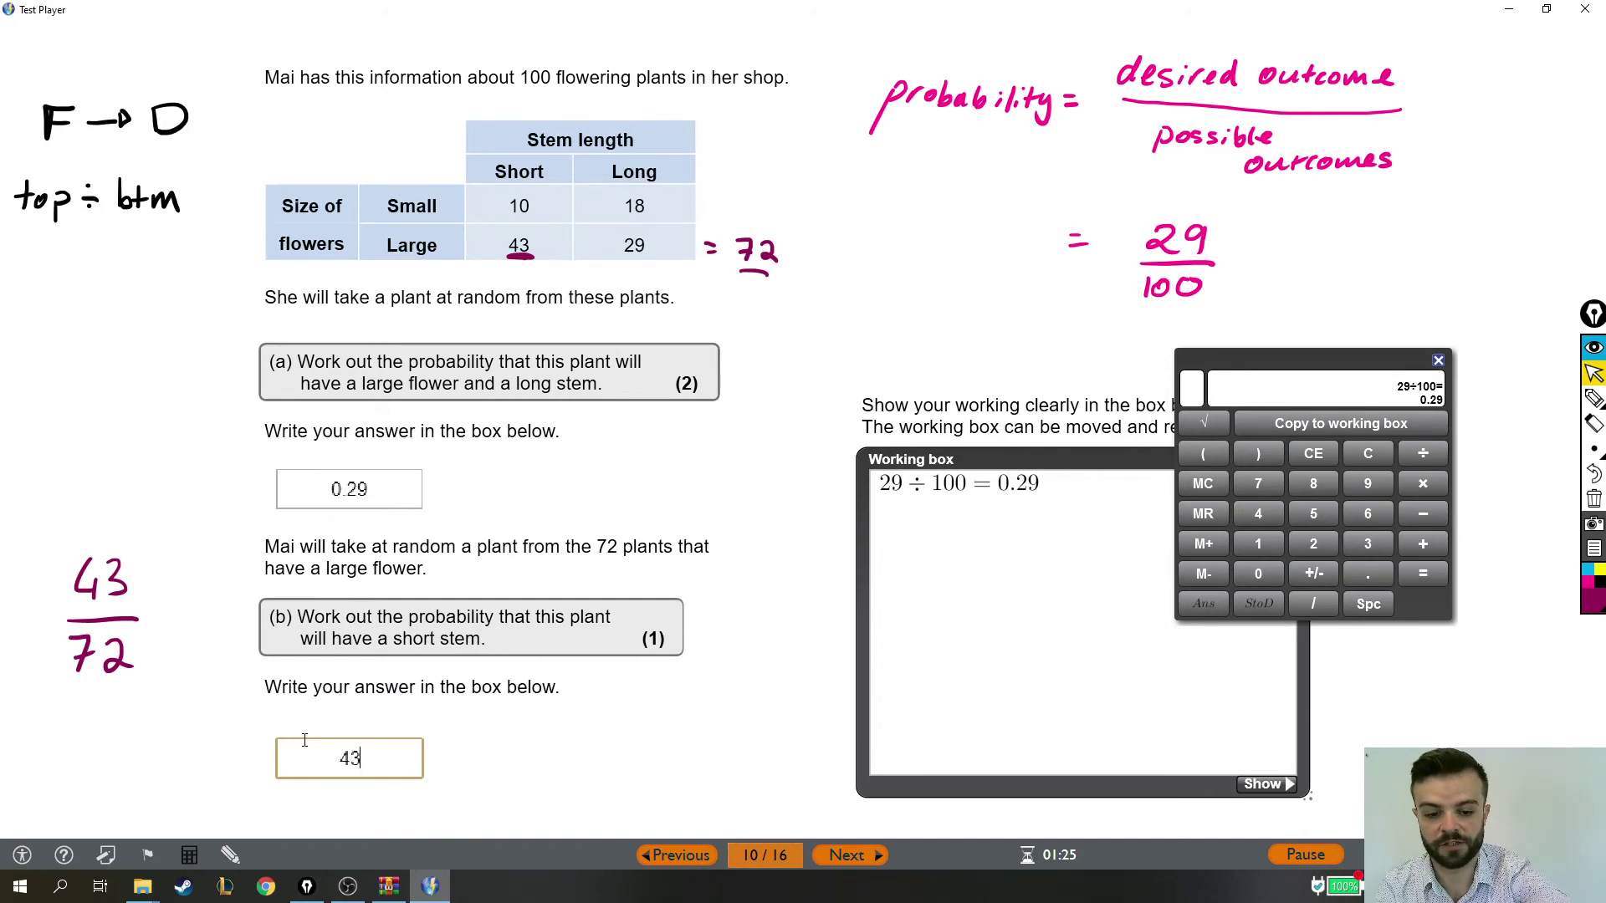
{"action": "type", "text": "/72"}
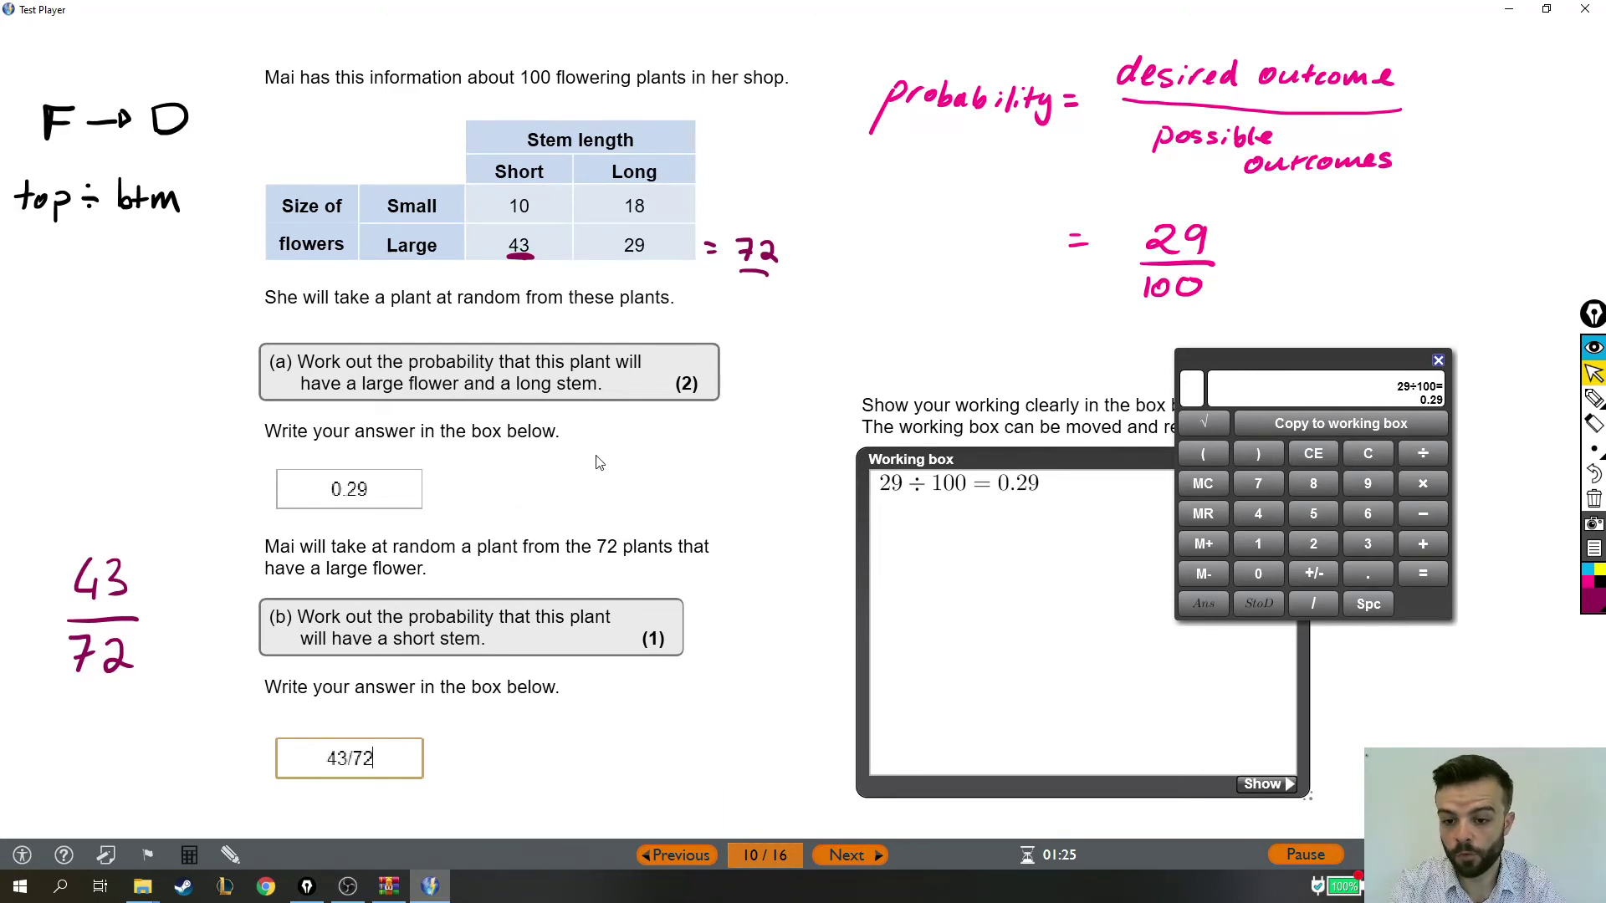
- Calculate 43 ÷ 72 = 0.597222, copy it to the working box, and select the 43/72 answer
{"action": "left_click", "coordinate": [1363, 454]}
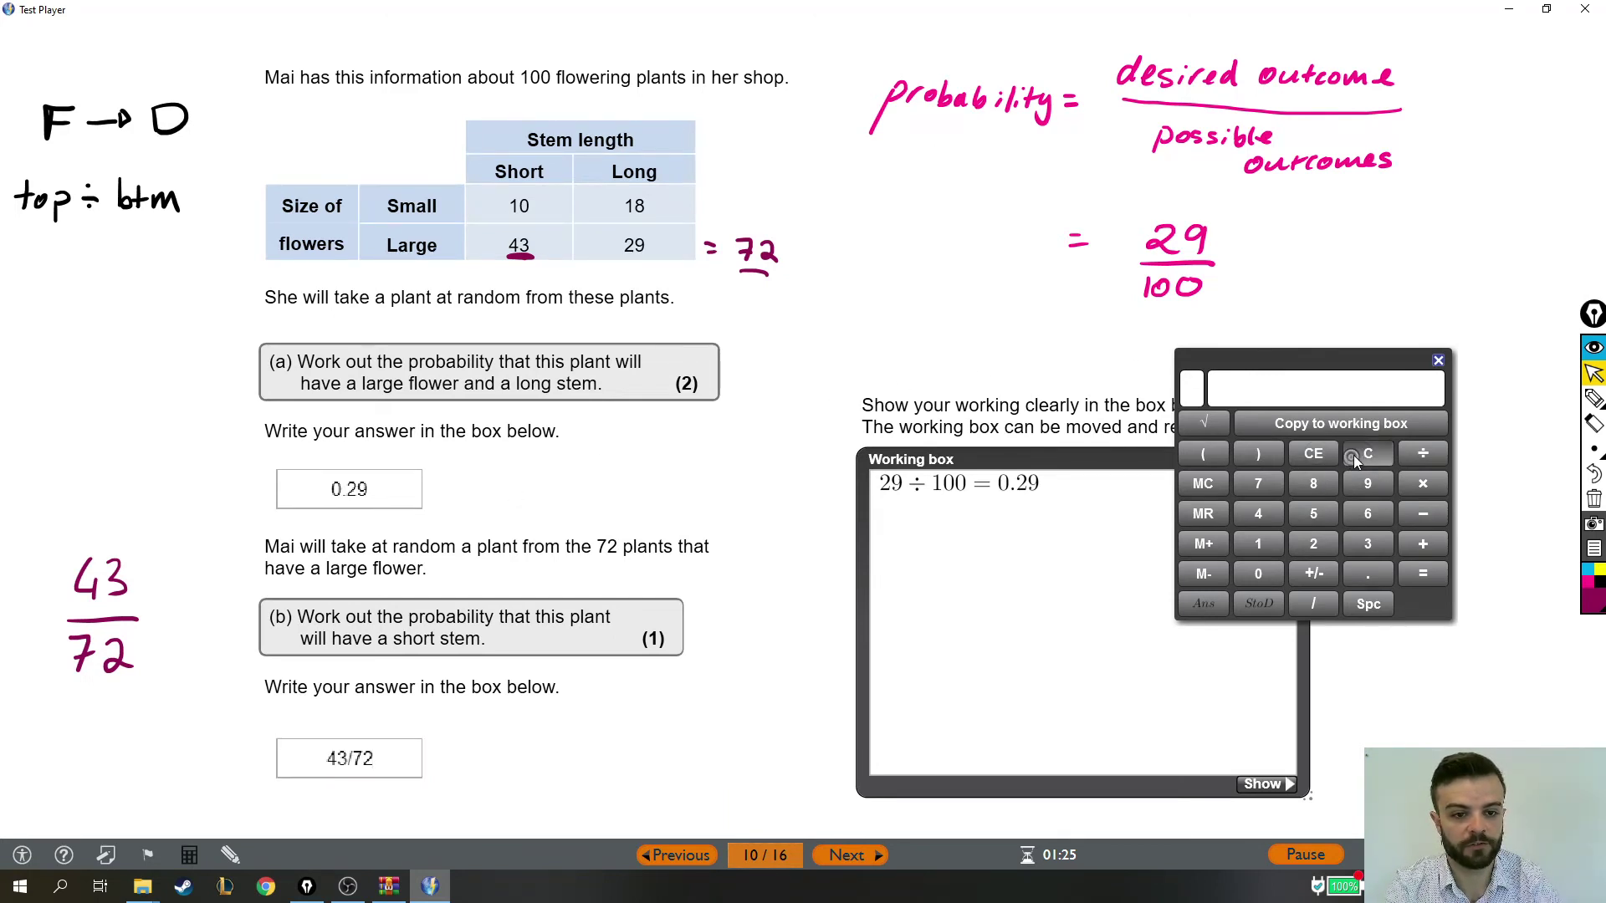
{"action": "left_click", "coordinate": [1258, 513]}
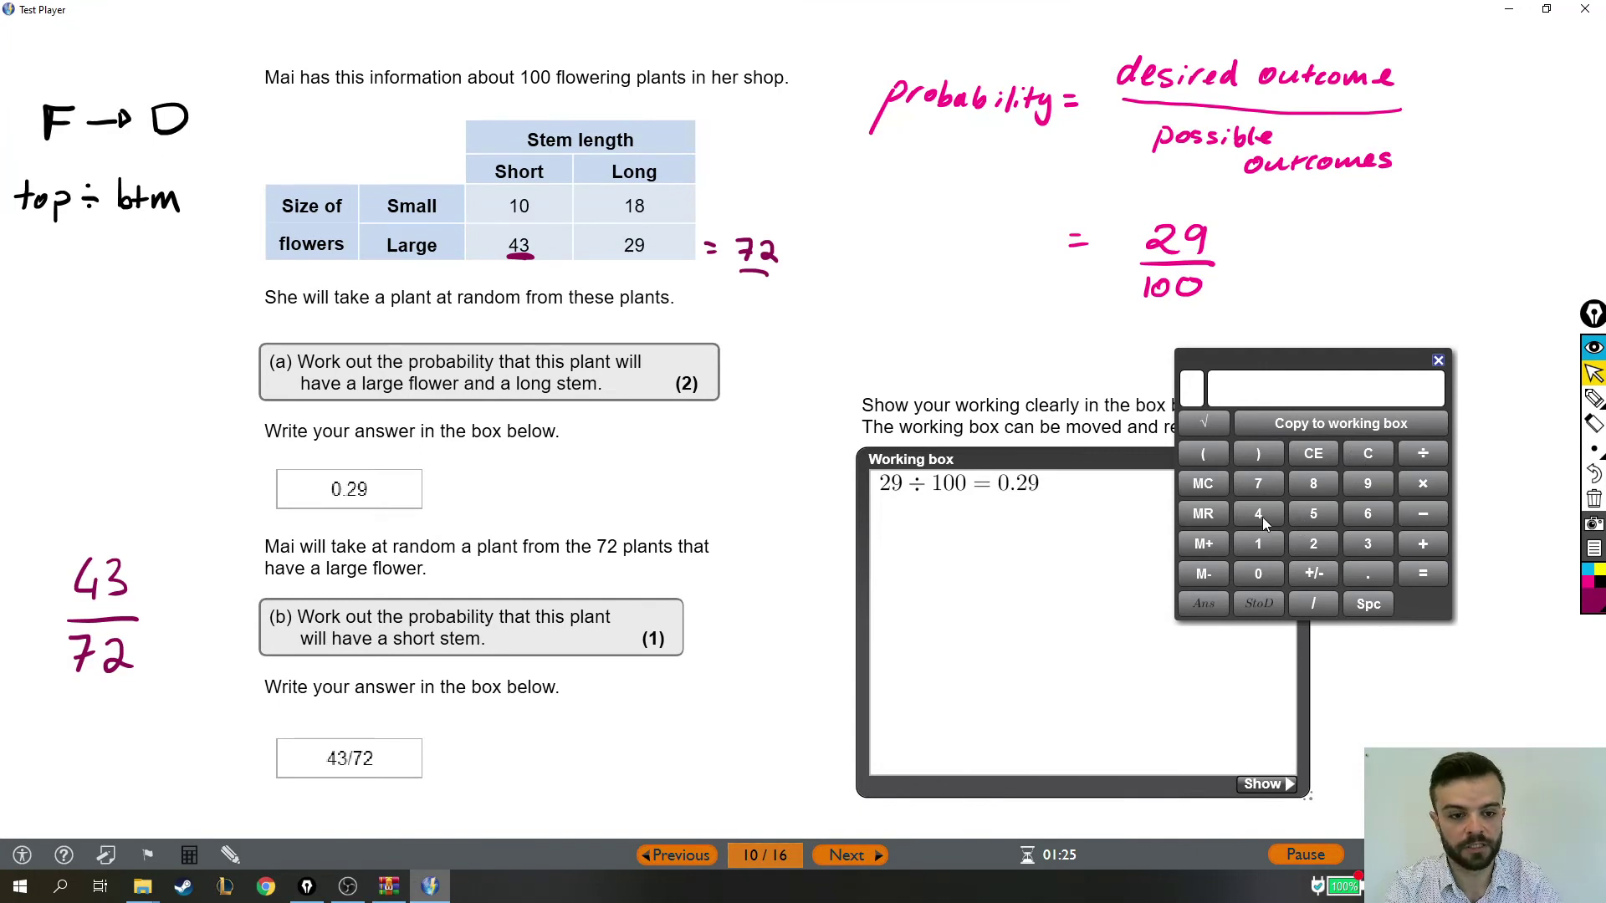
{"action": "left_click", "coordinate": [1367, 544]}
{"action": "left_click", "coordinate": [1424, 453]}
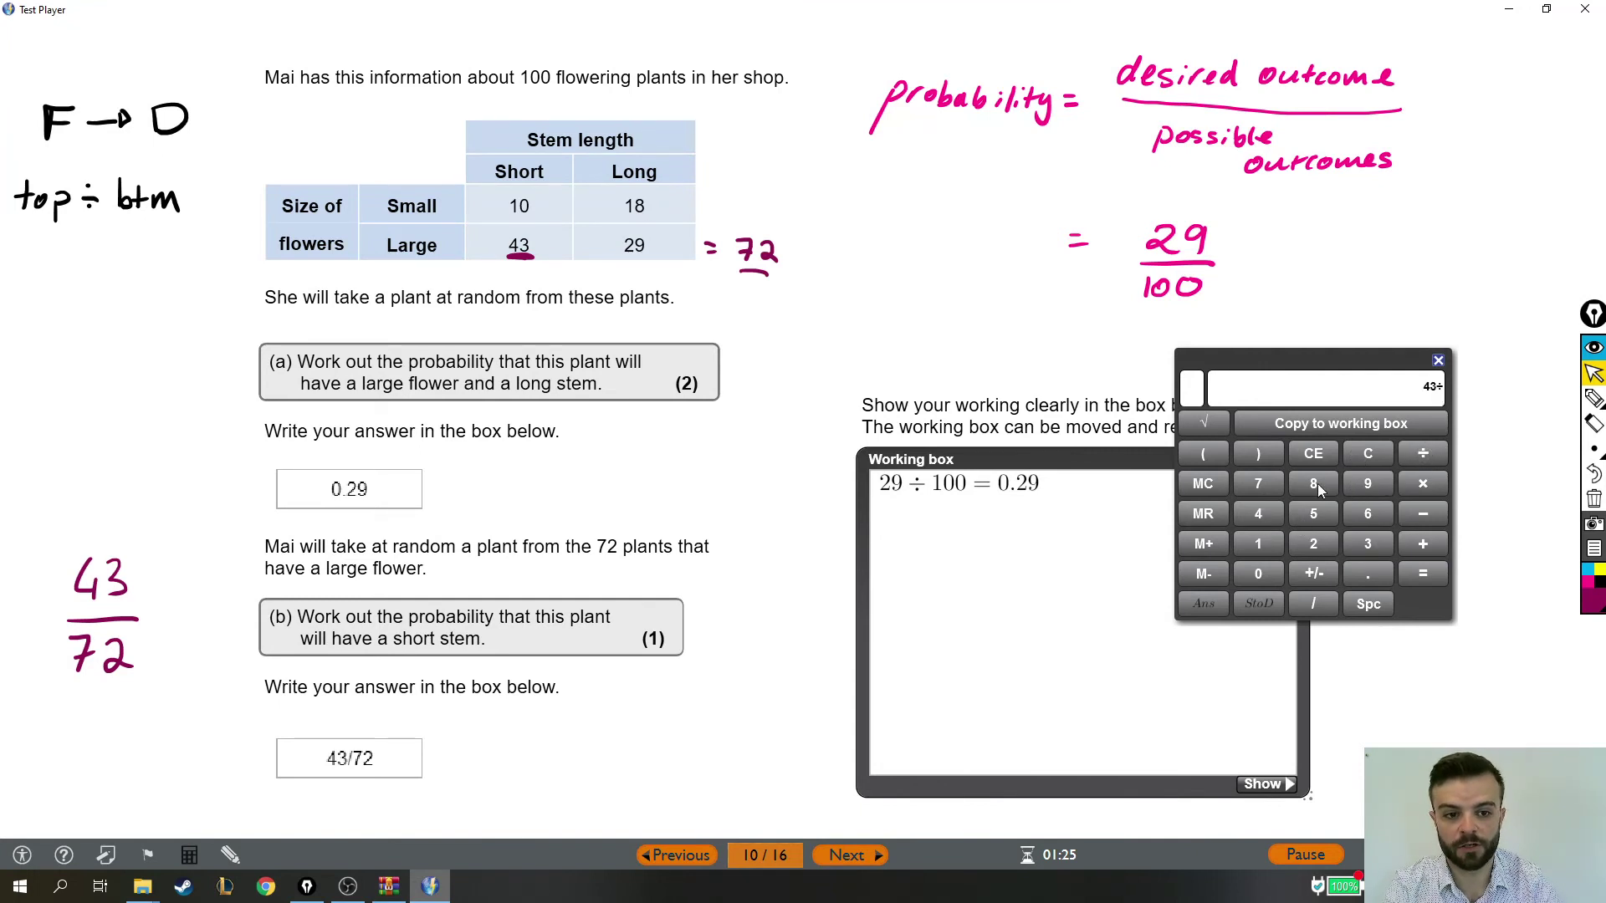
{"action": "left_click", "coordinate": [1260, 481]}
{"action": "left_click", "coordinate": [1311, 545]}
{"action": "left_click", "coordinate": [1422, 574]}
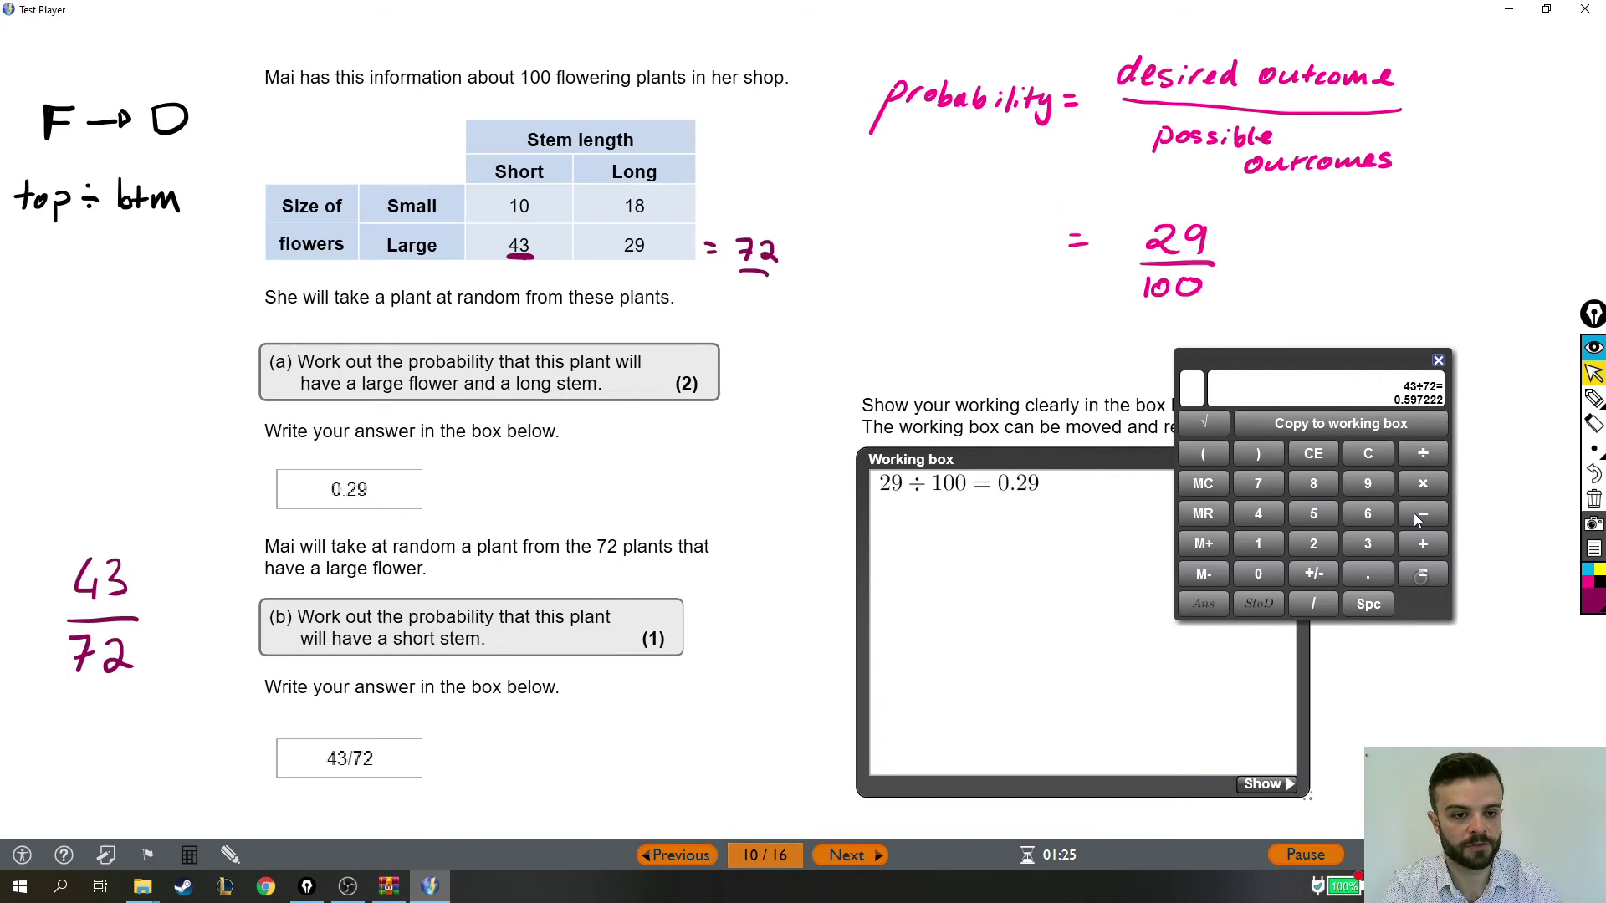
{"action": "left_click", "coordinate": [1364, 428]}
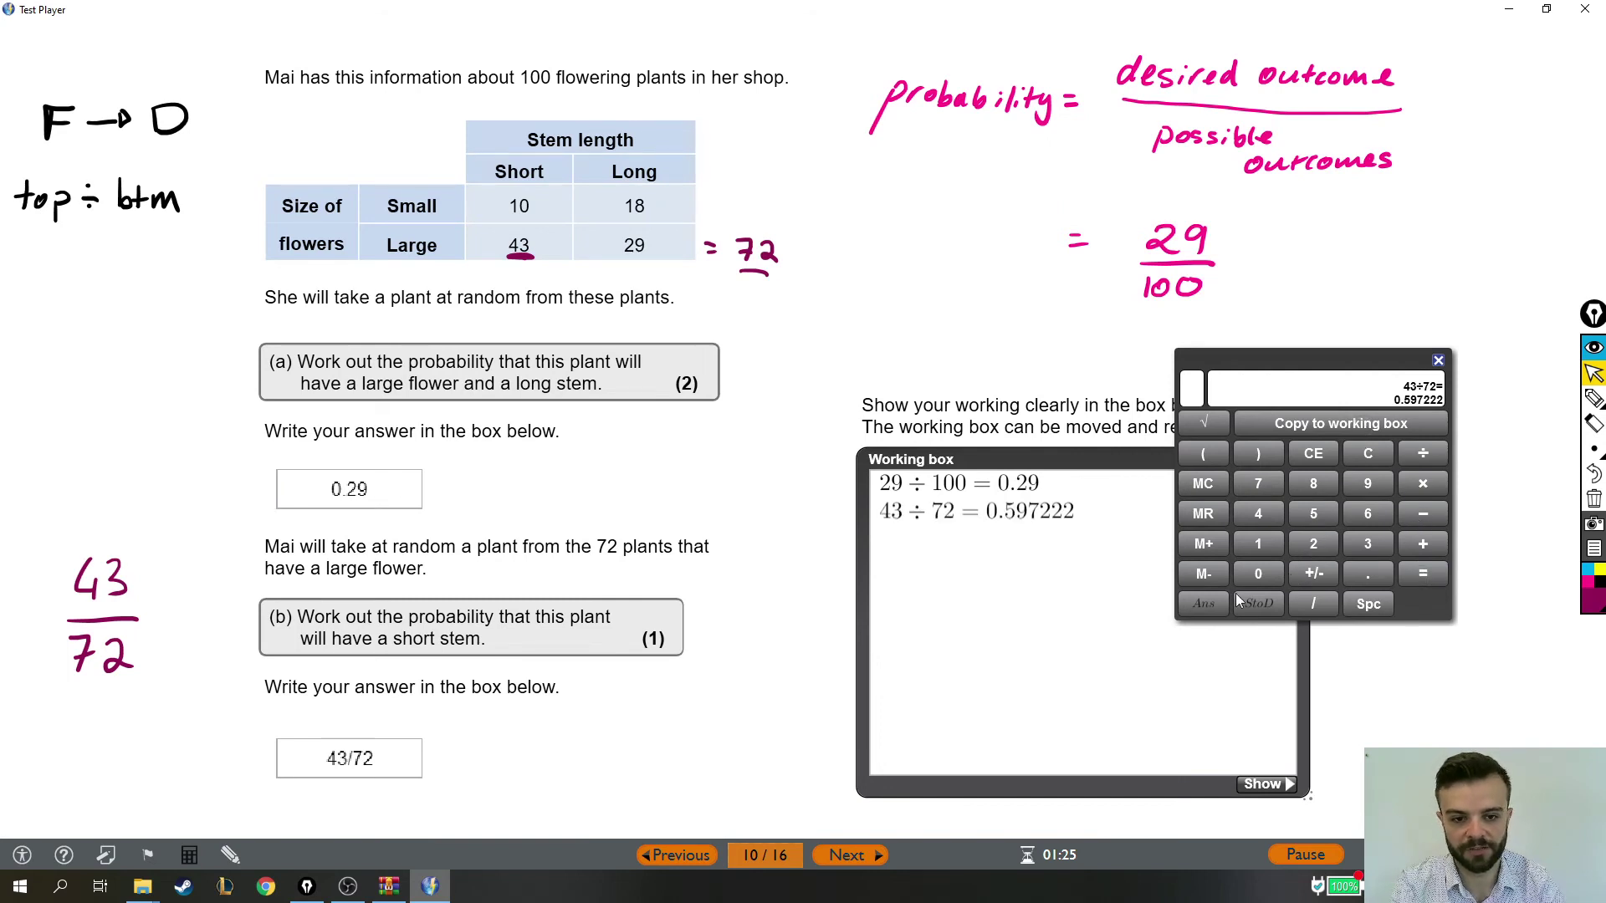
{"action": "left_click_drag", "start_coordinate": [384, 759], "coordinate": [287, 757]}
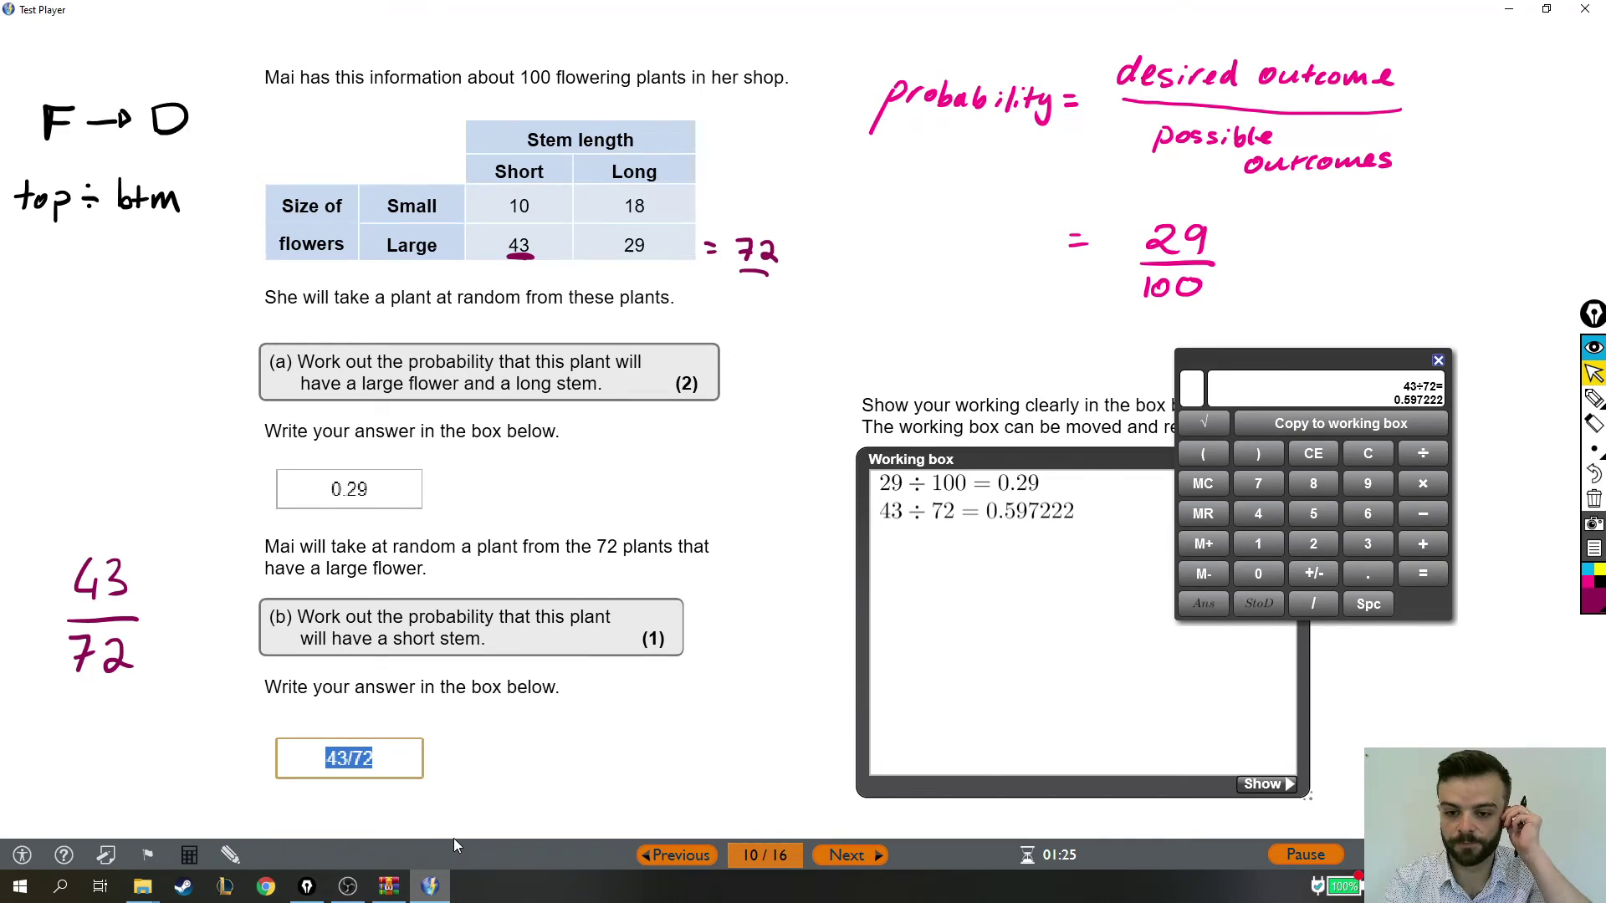
- Overwrite the part (b) answer with 0.597222, correcting a typo
{"action": "type", "text": "0"}
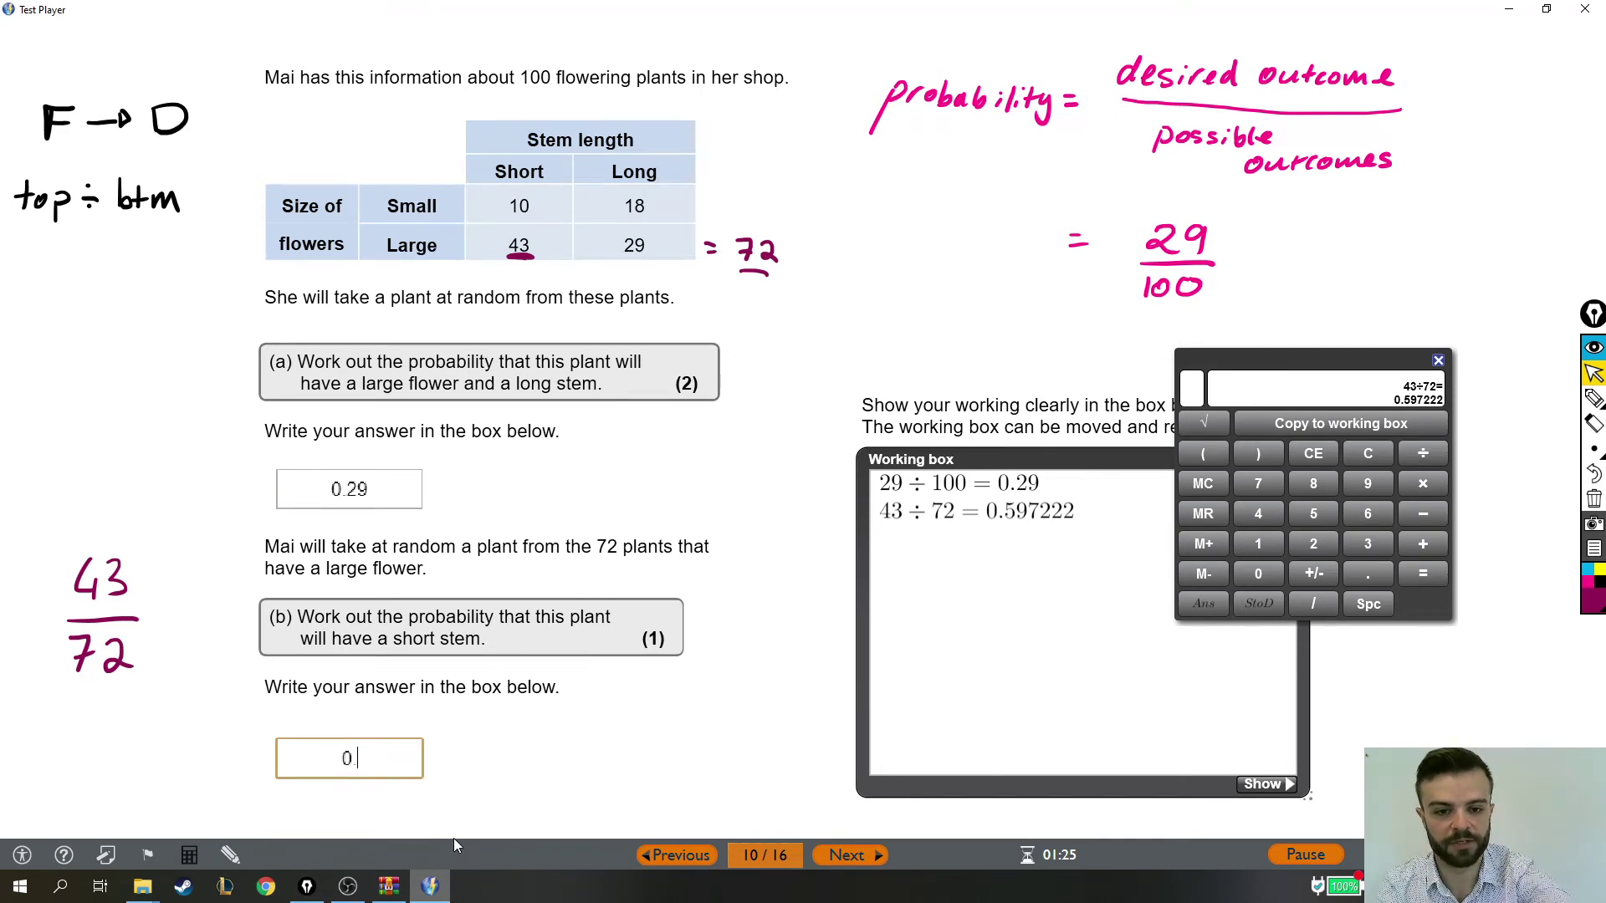
{"action": "type", "text": ".5987"}
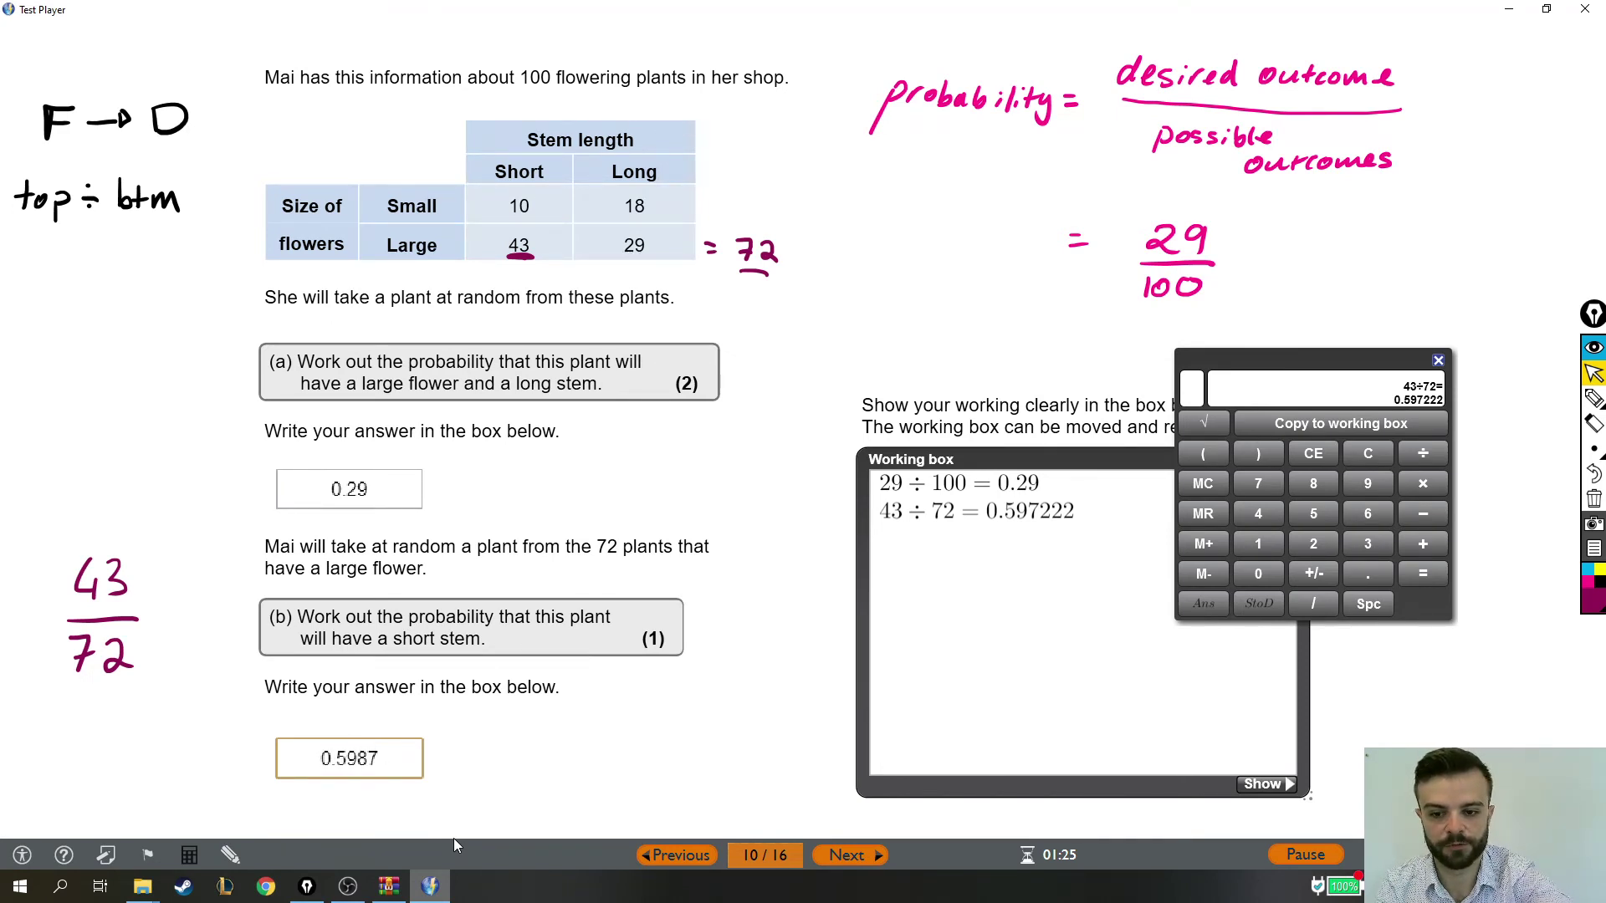
{"action": "key", "text": "BackSpace"}
{"action": "key", "text": "BackSpace"}
{"action": "type", "text": "7222"}
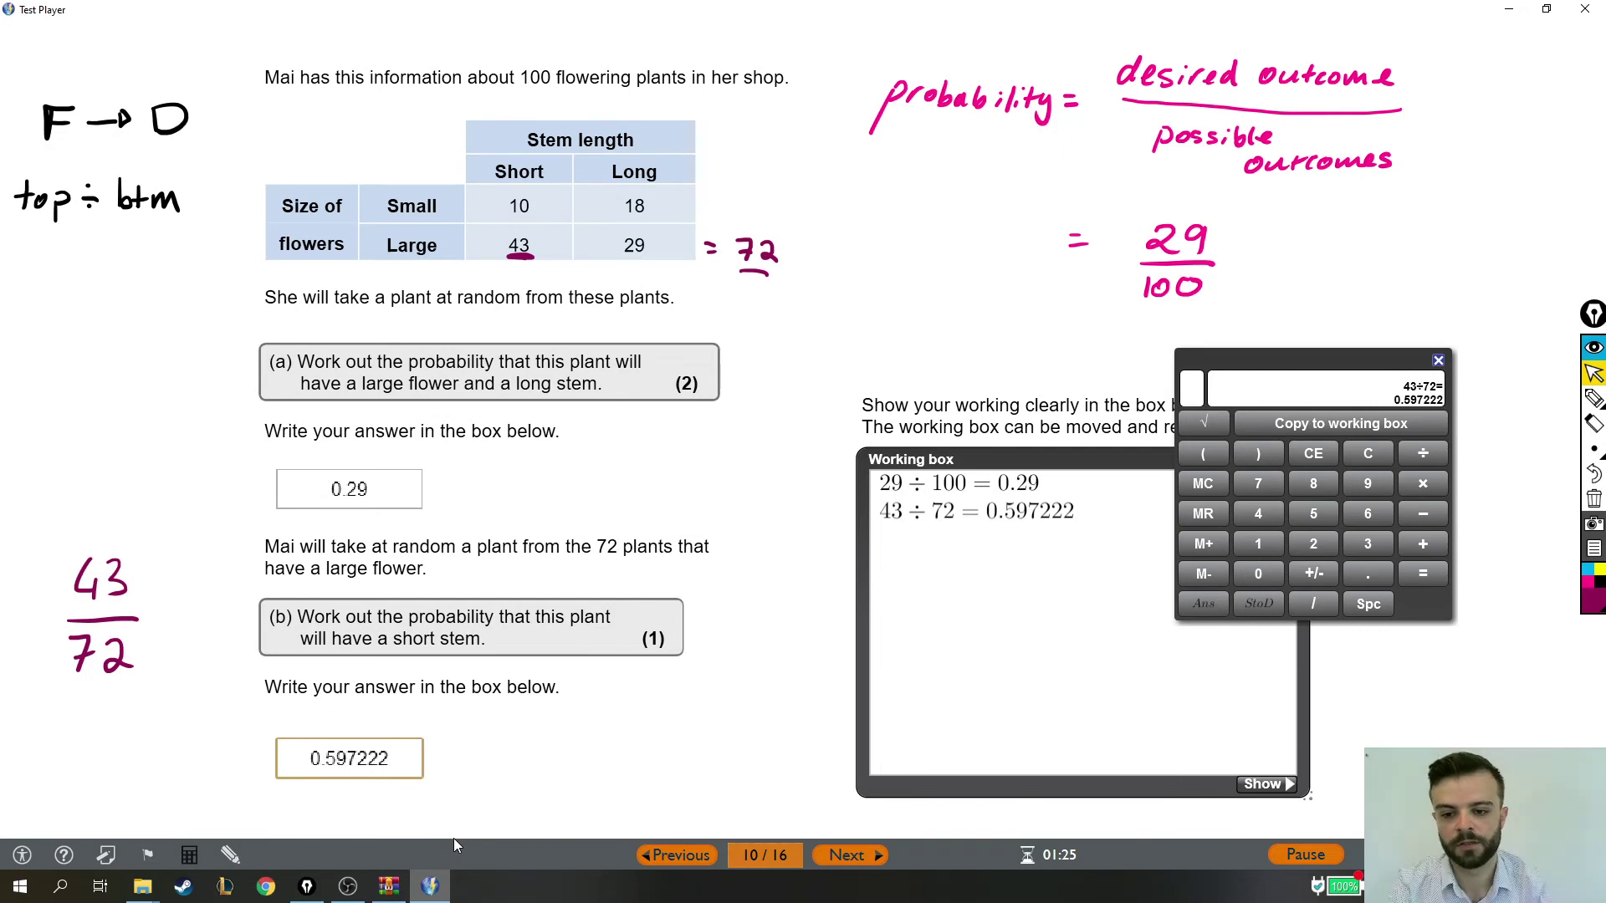